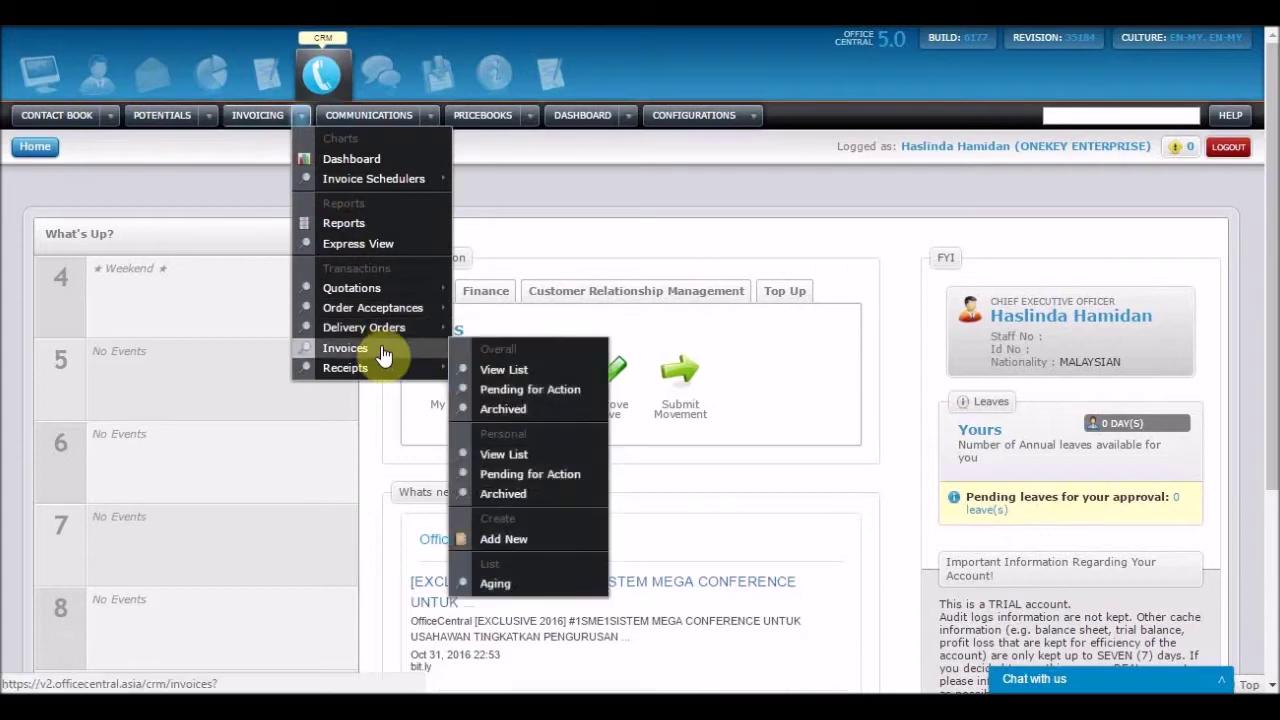
# Open the overall invoices list and generate a receipt from the finalized invoice for Zamora Enterprise.
pyautogui.click(489, 372)
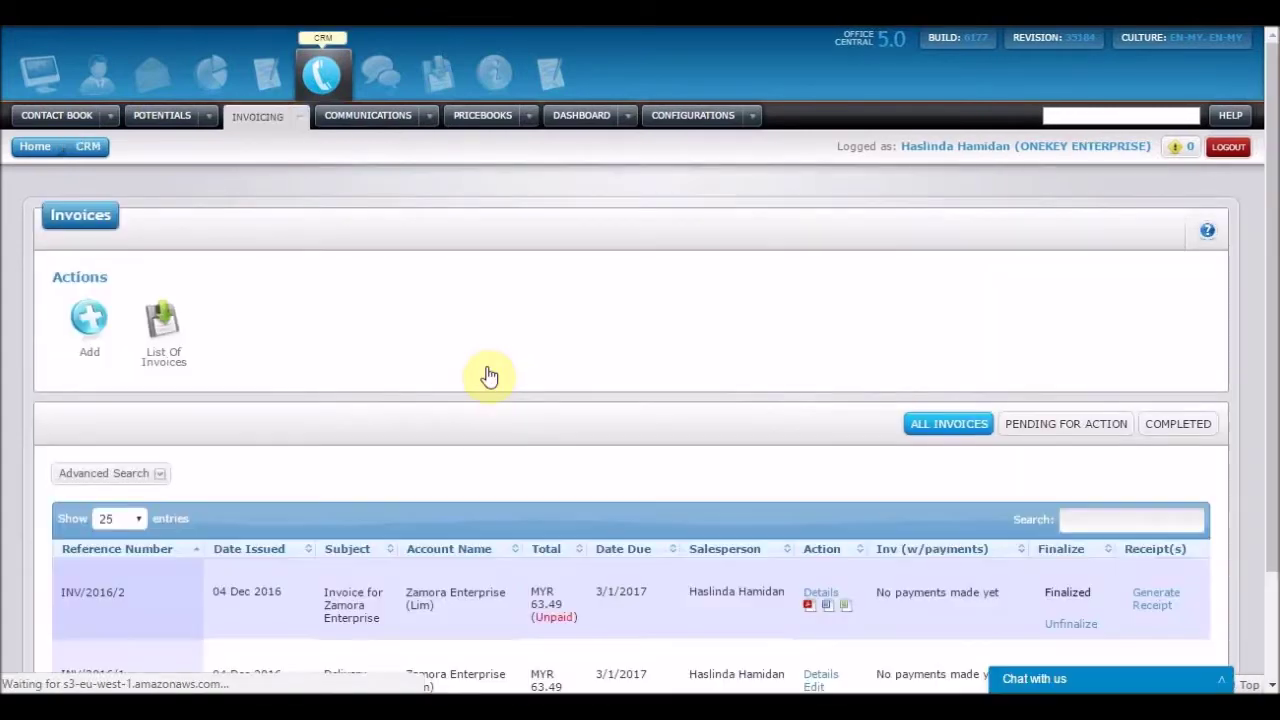
pyautogui.scroll(-2, 489, 372)
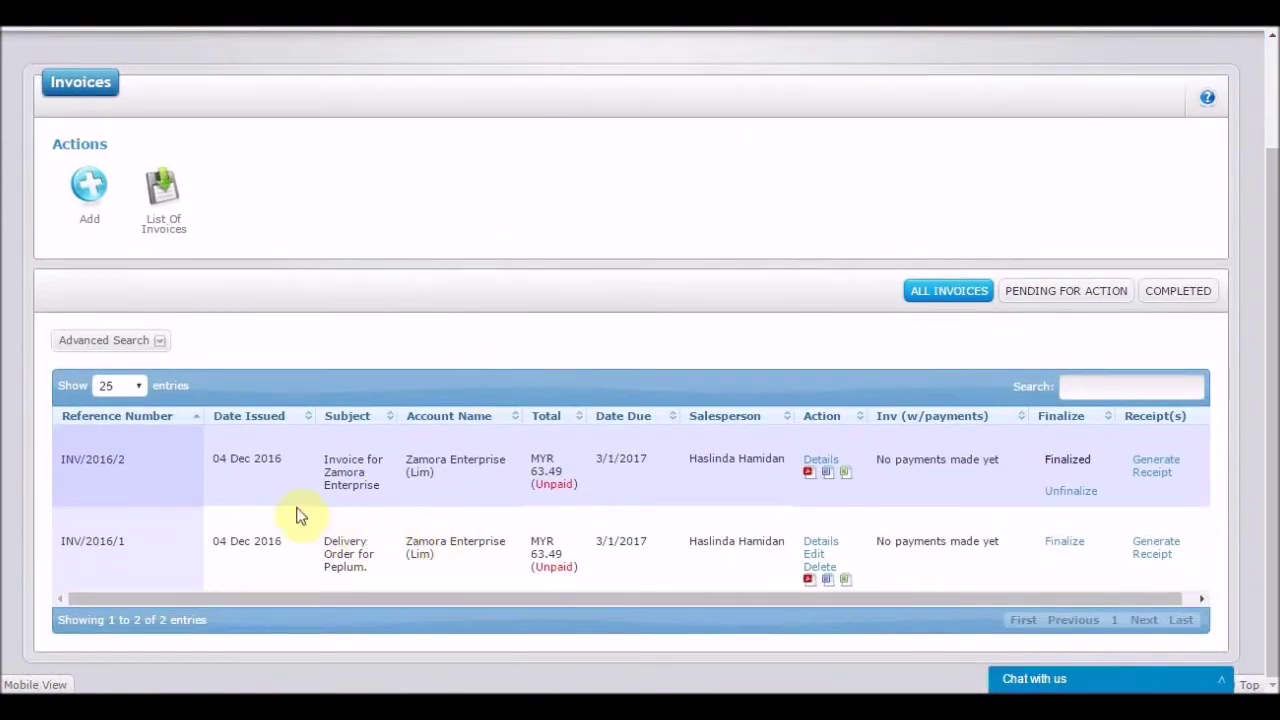
pyautogui.click(1164, 470)
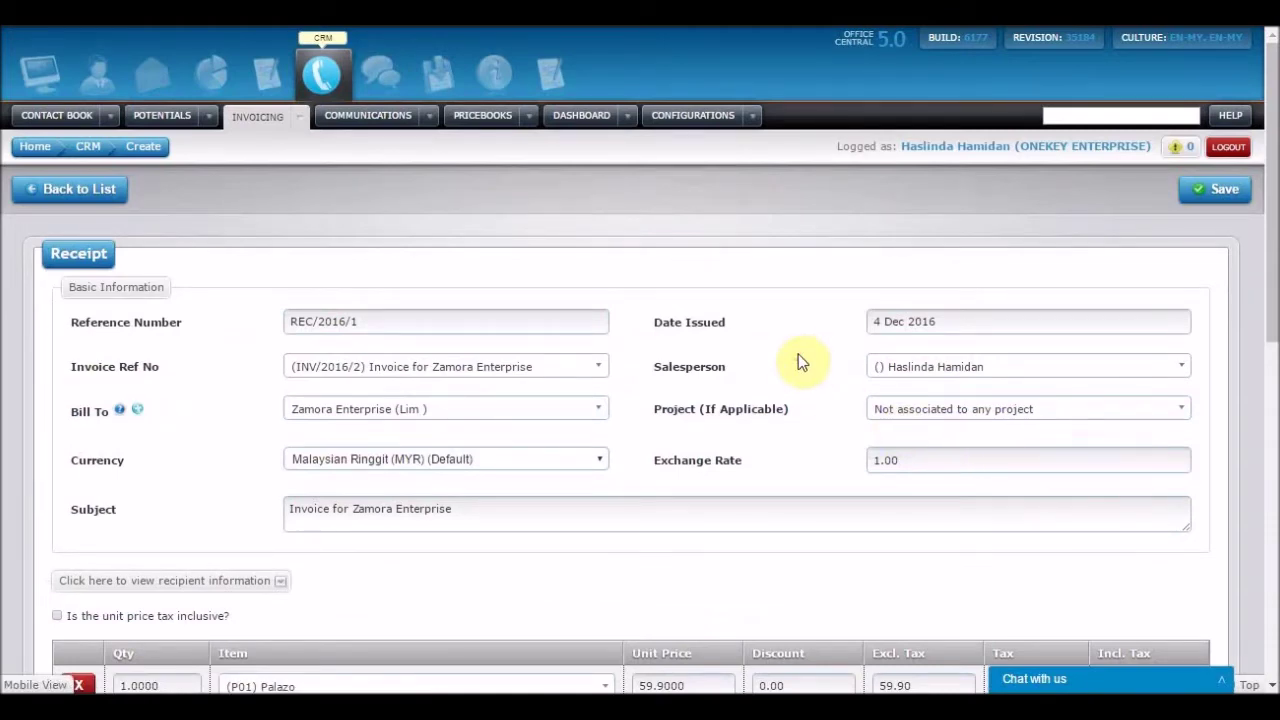
# Review the prefilled receipt through its payment details, save it and return to the receipts list.
pyautogui.scroll(-1, 800, 362)
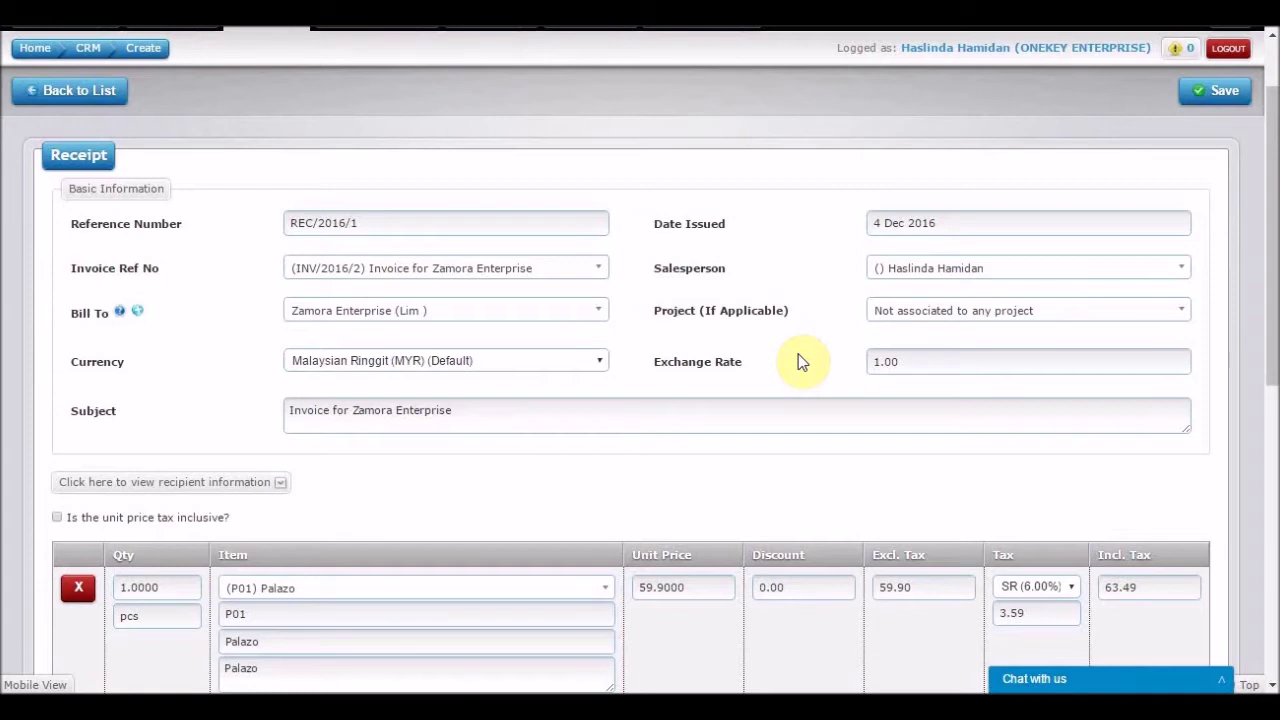
pyautogui.scroll(-2, 798, 360)
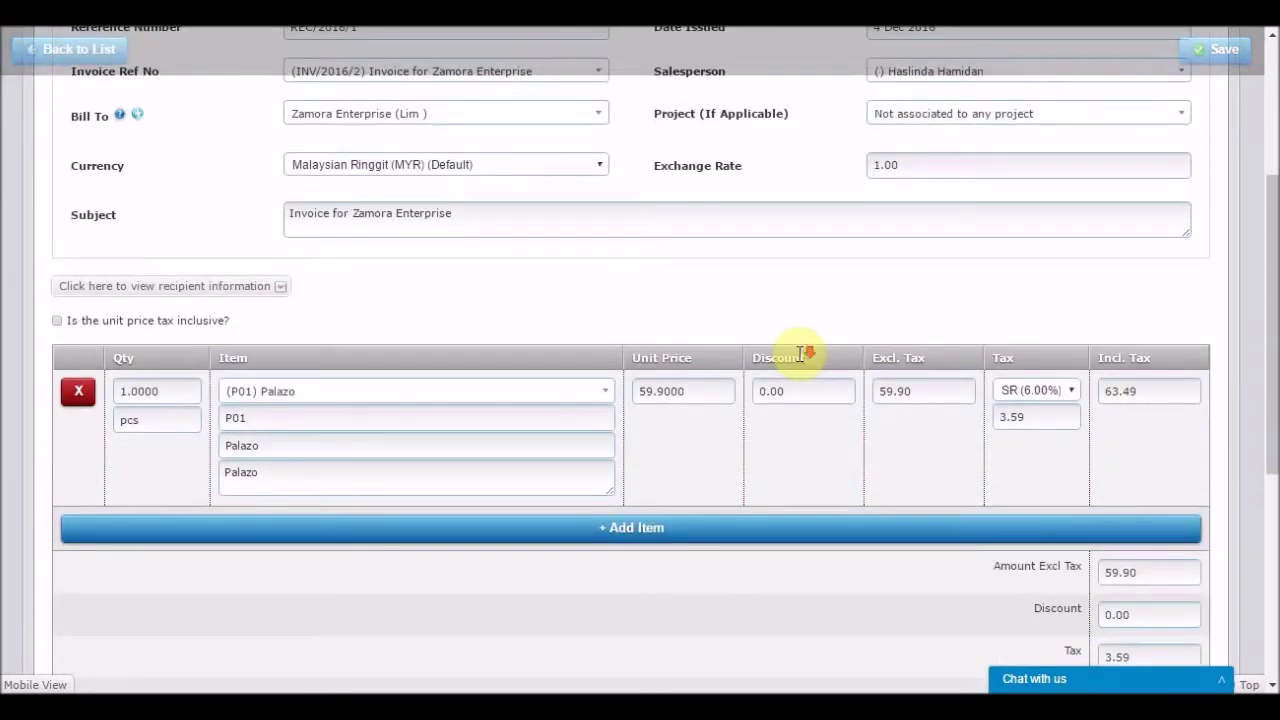
pyautogui.scroll(-1, 800, 358)
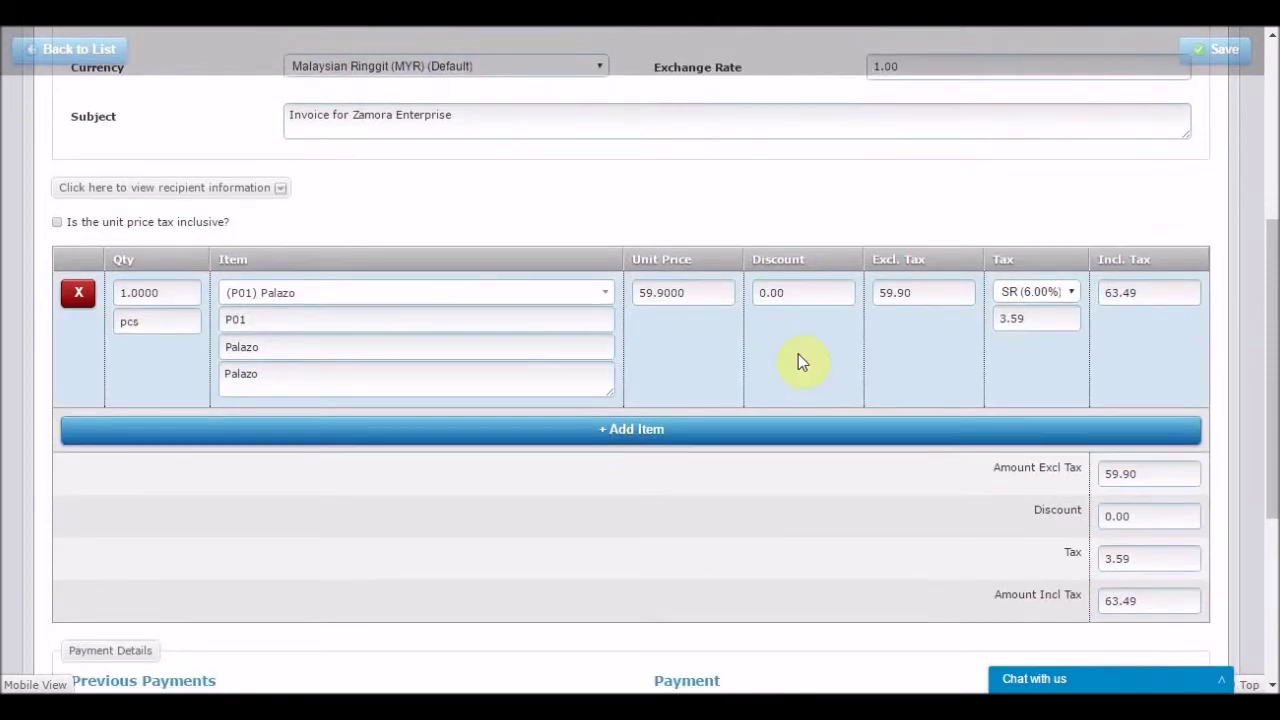
pyautogui.scroll(-3, 799, 355)
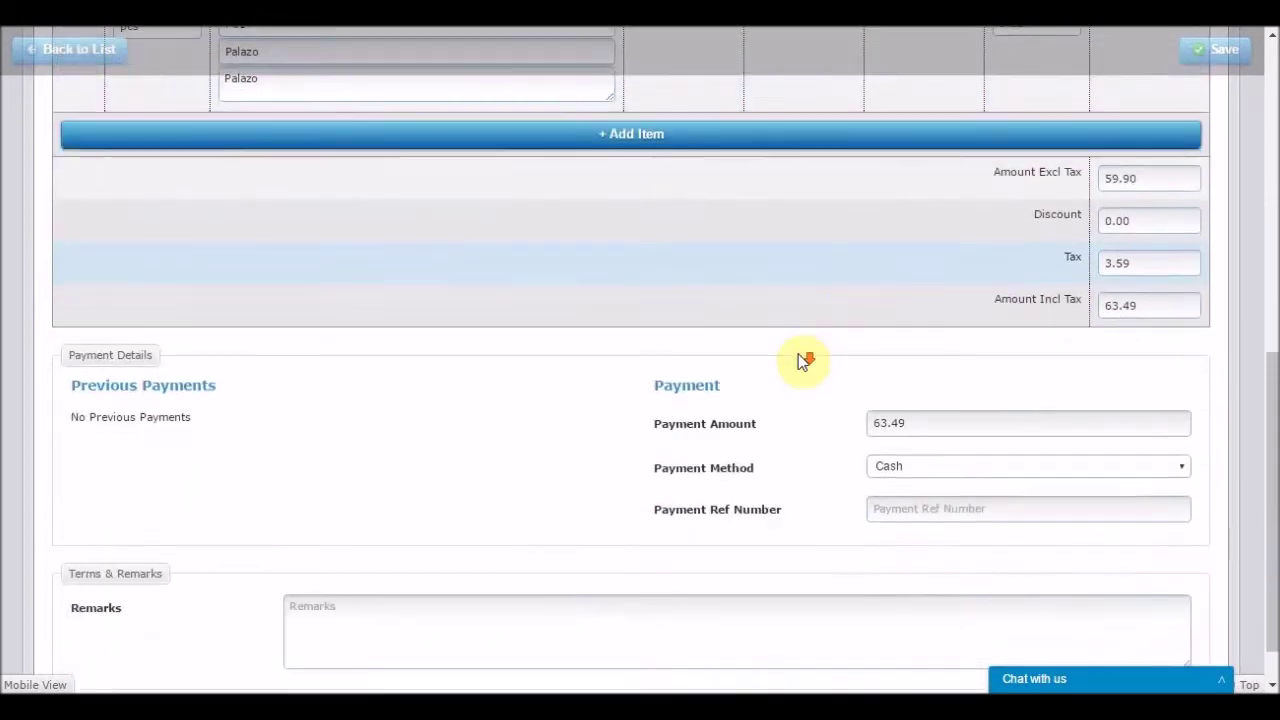
pyautogui.scroll(-1, 800, 360)
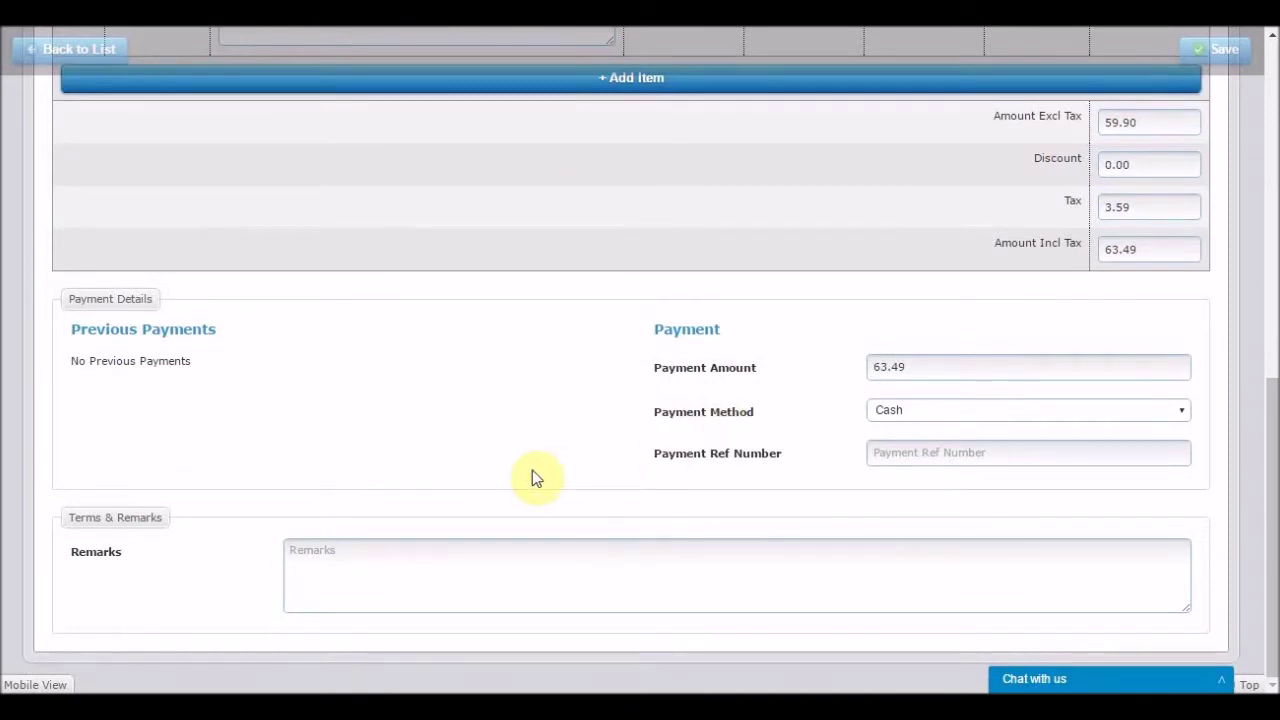
pyautogui.scroll(6, 594, 469)
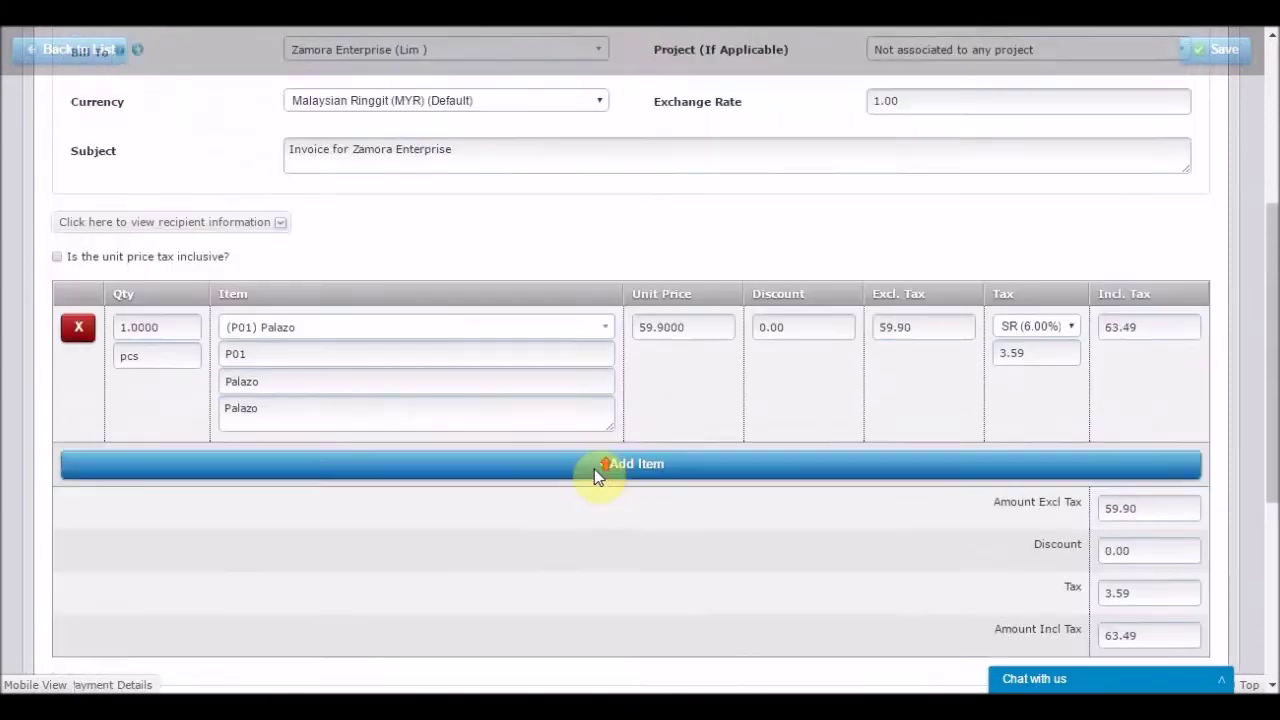
pyautogui.scroll(3, 597, 468)
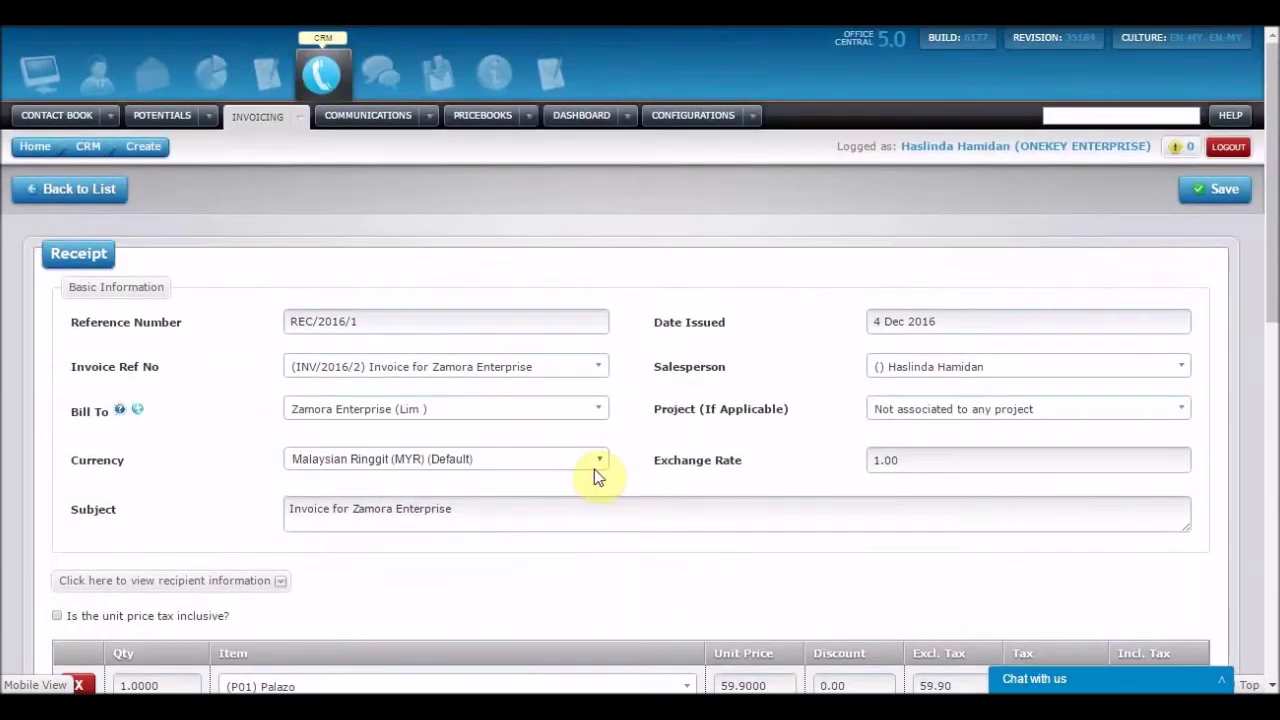
pyautogui.click(1214, 199)
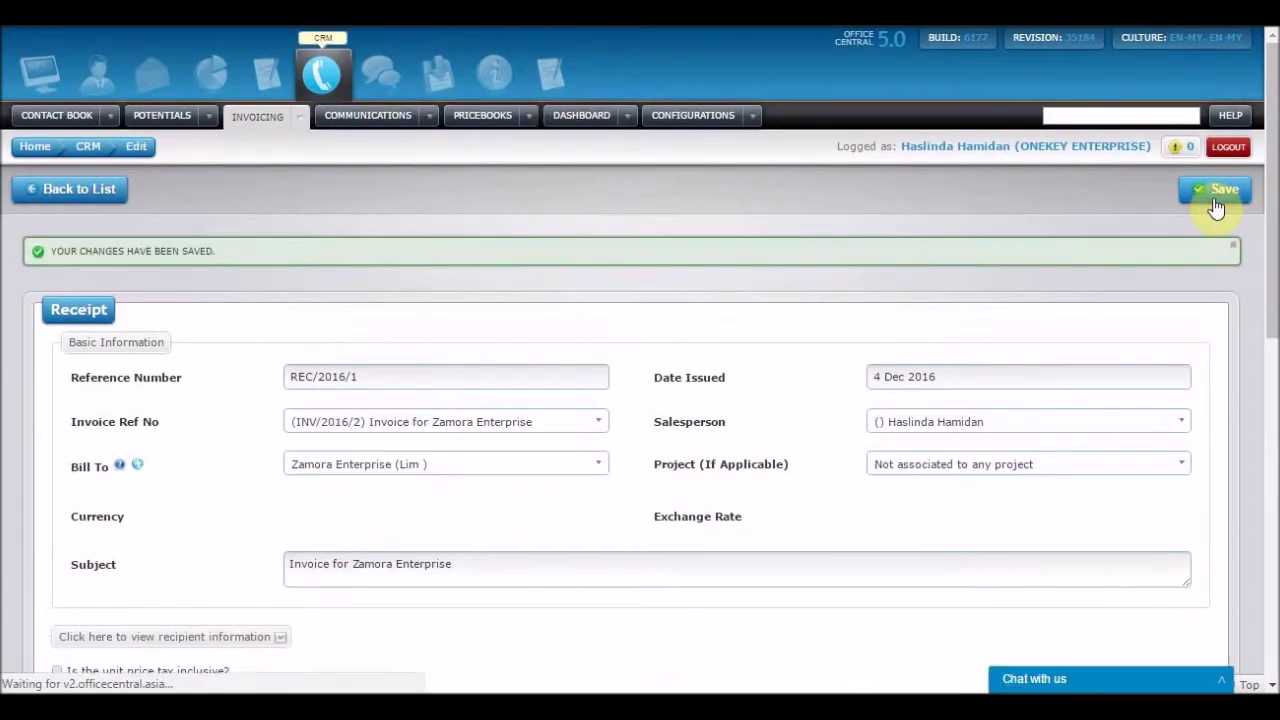
pyautogui.click(68, 196)
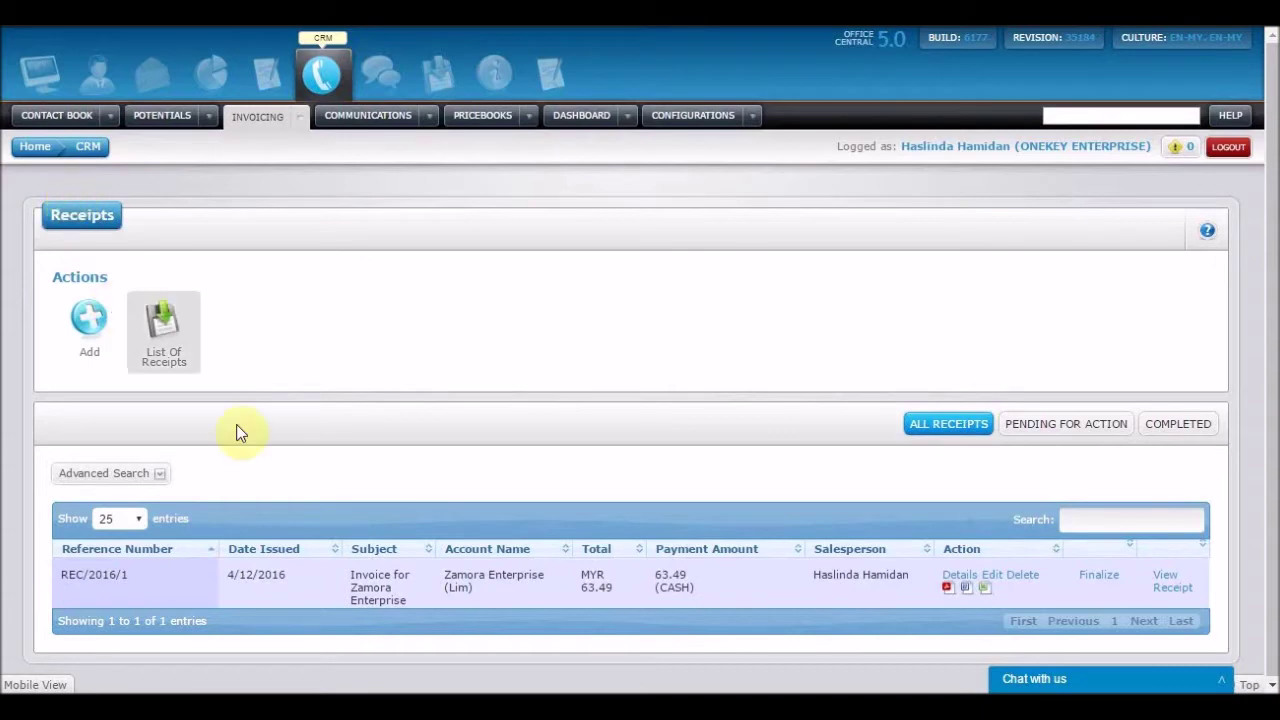
pyautogui.click(542, 358)
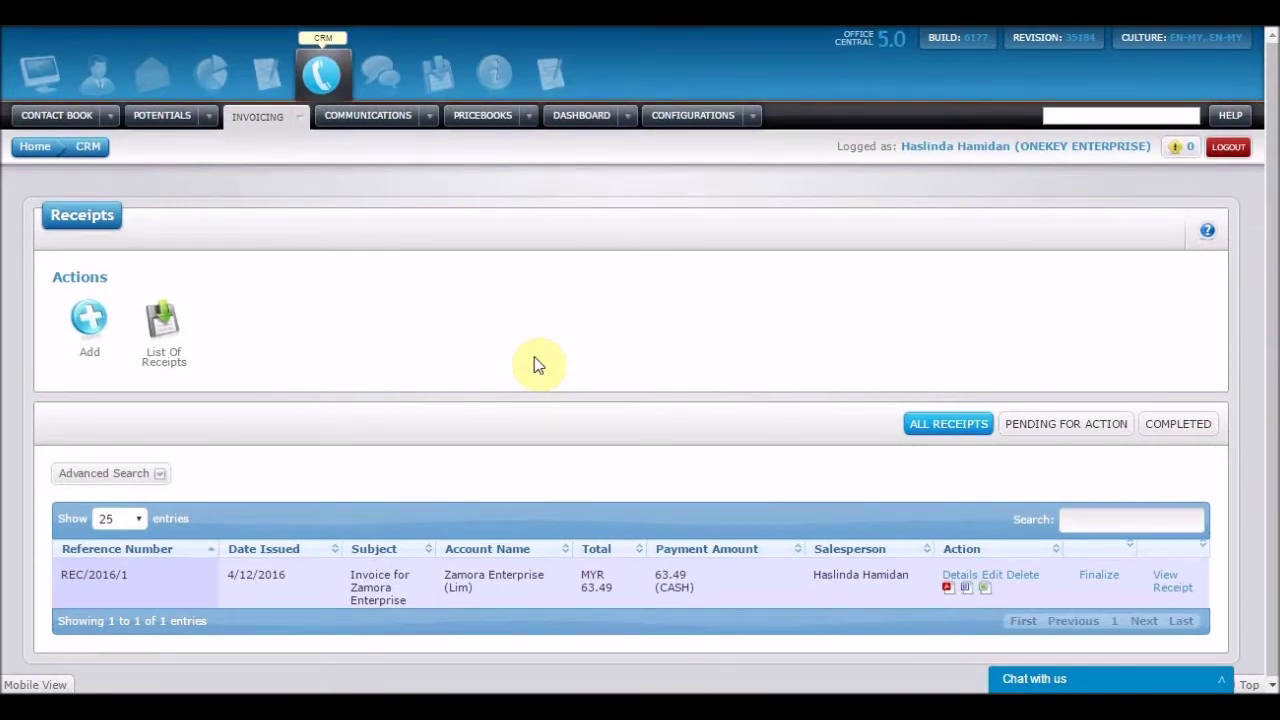
# Start a new blank receipt under the invoicing receipts.
pyautogui.click(300, 117)
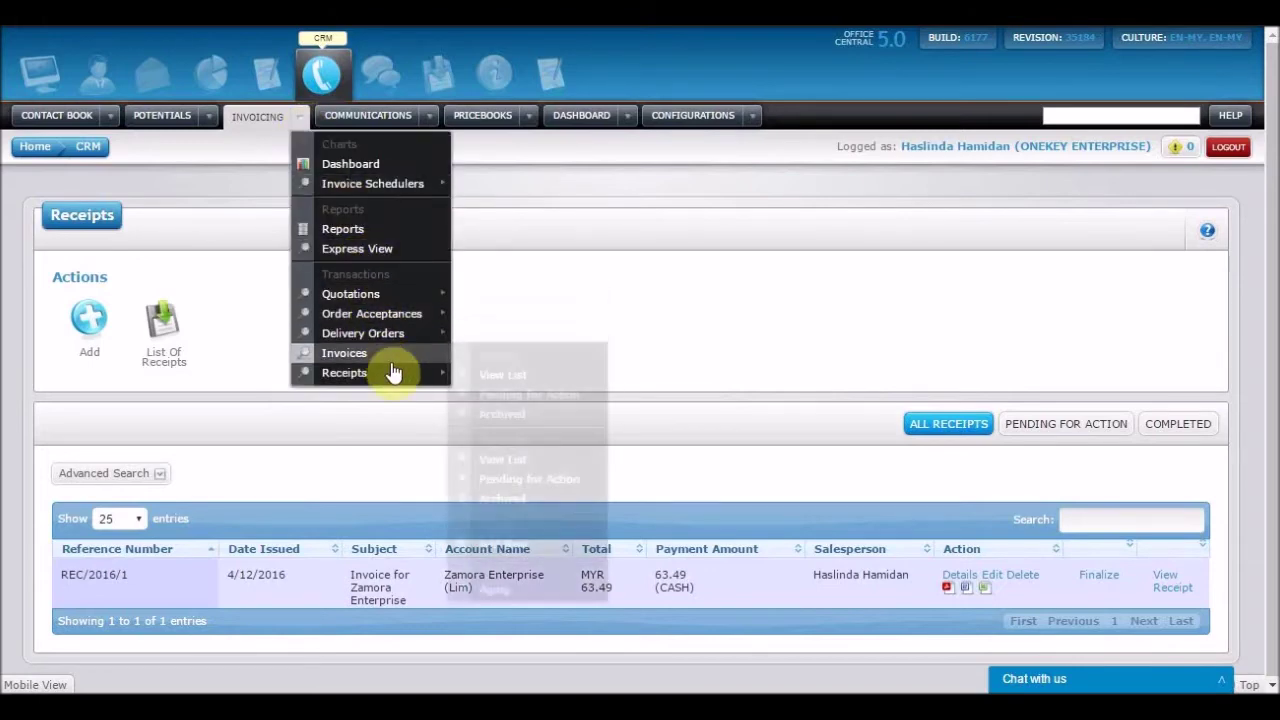
pyautogui.moveTo(400, 372)
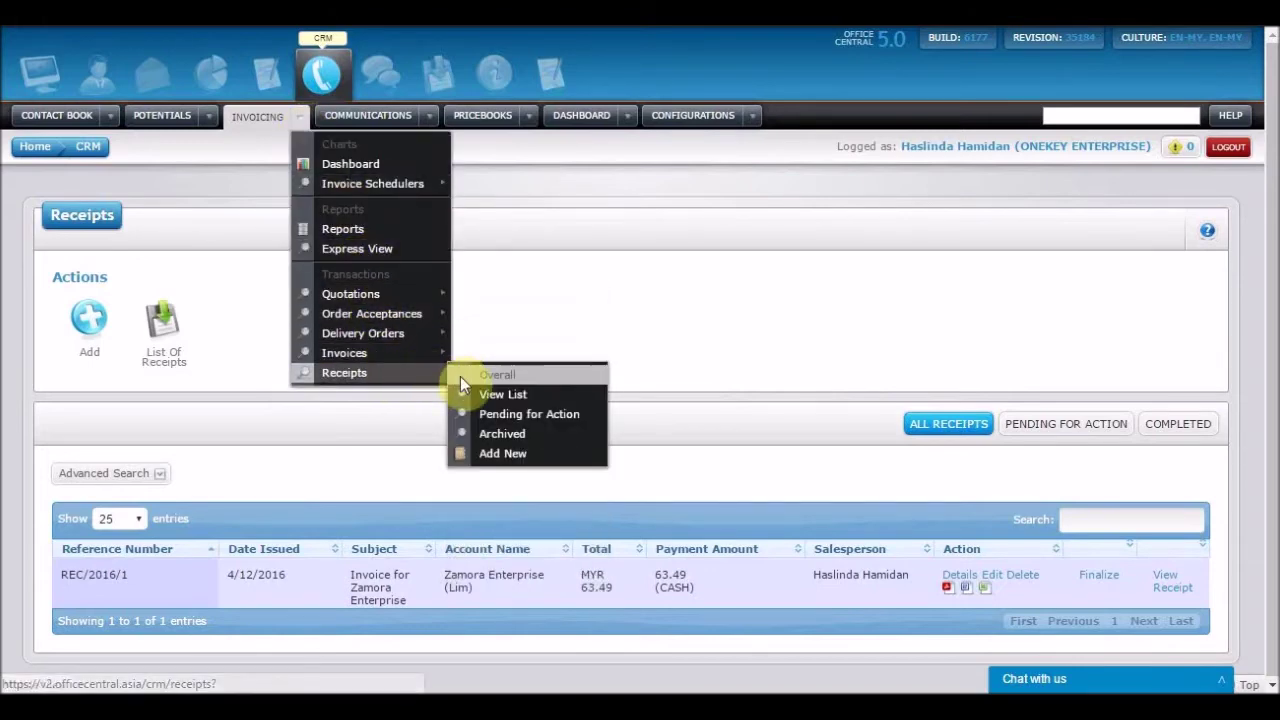
pyautogui.click(514, 453)
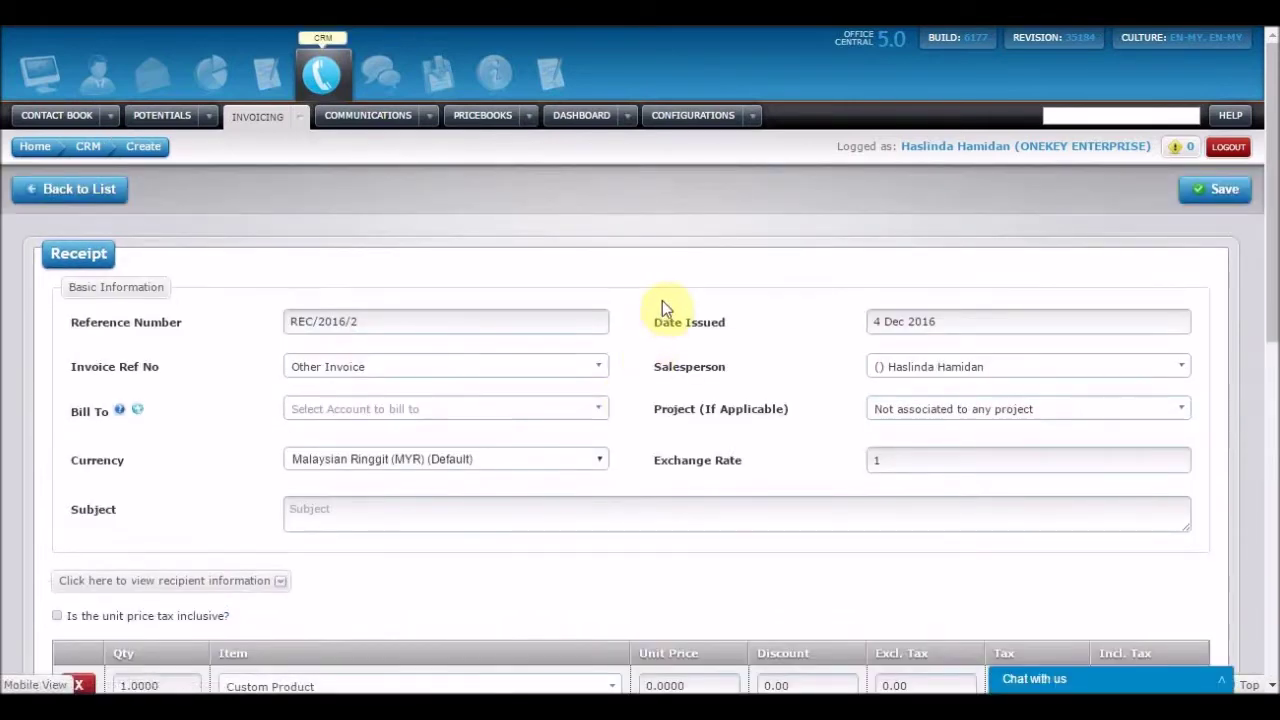
# Set the new receipt's Bill To account to Zamora Enterprise.
pyautogui.scroll(-1, 662, 300)
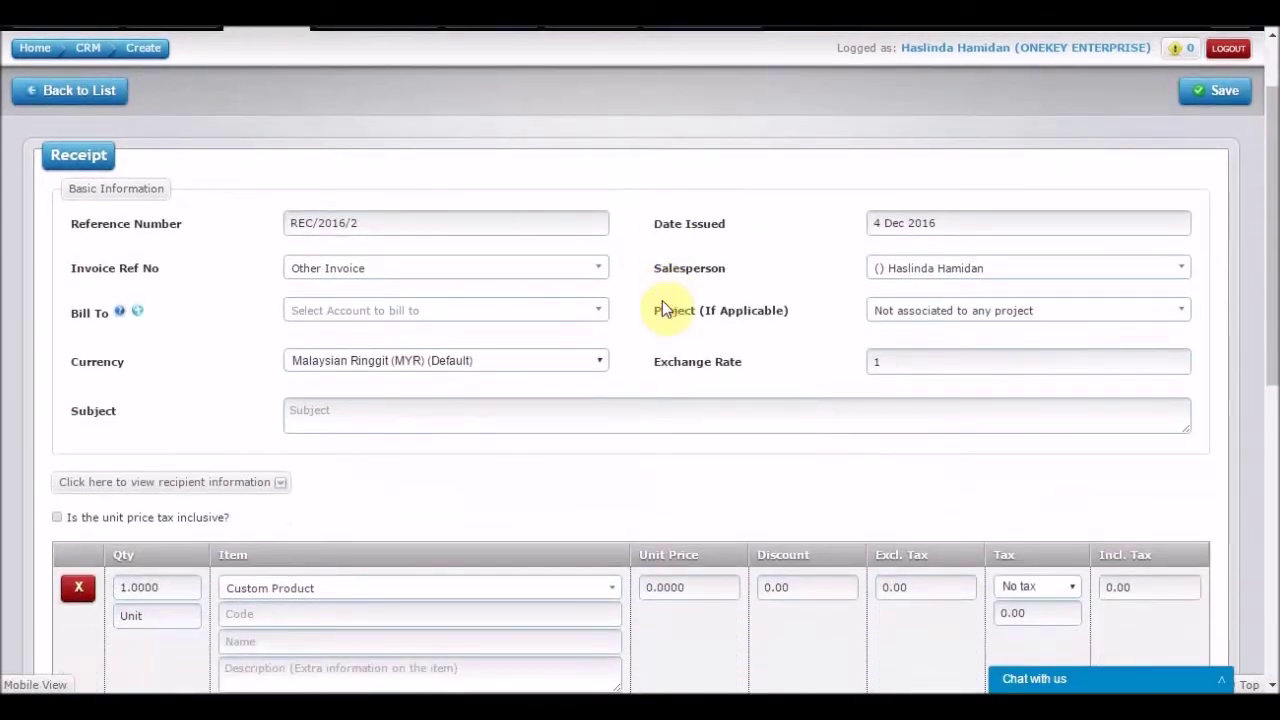
pyautogui.click(545, 312)
pyautogui.write('za')
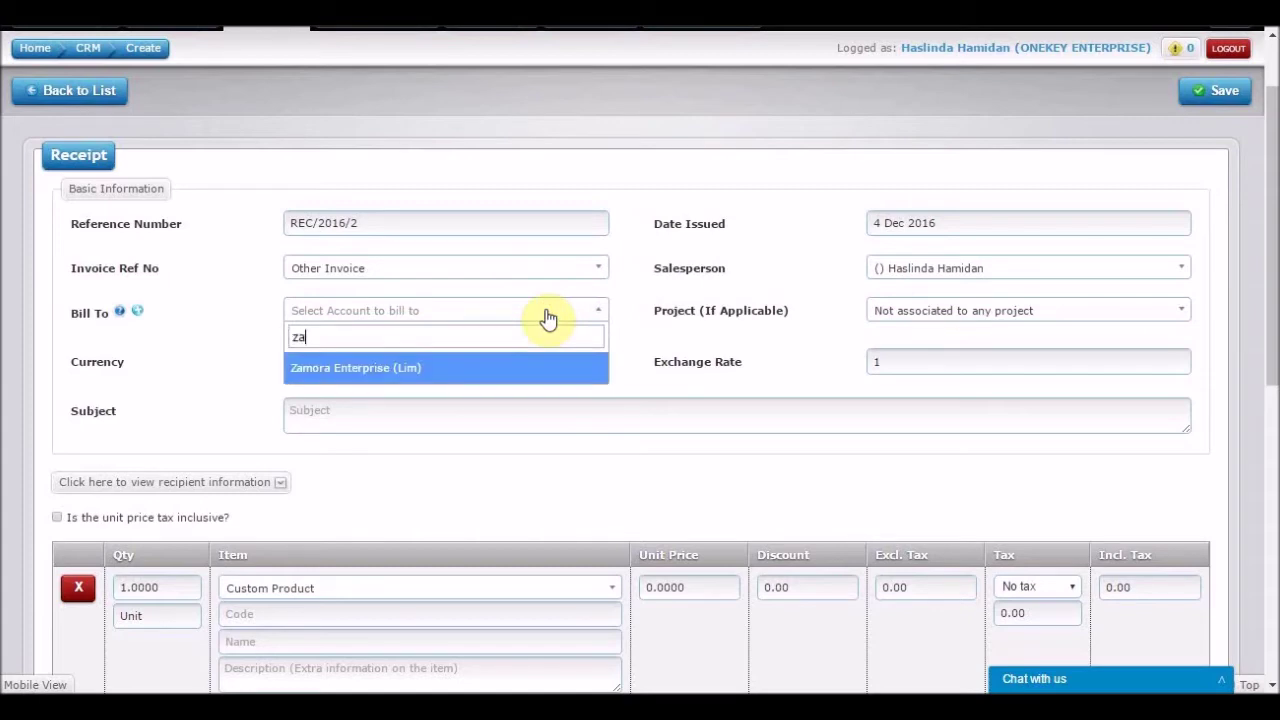
pyautogui.press('Return')
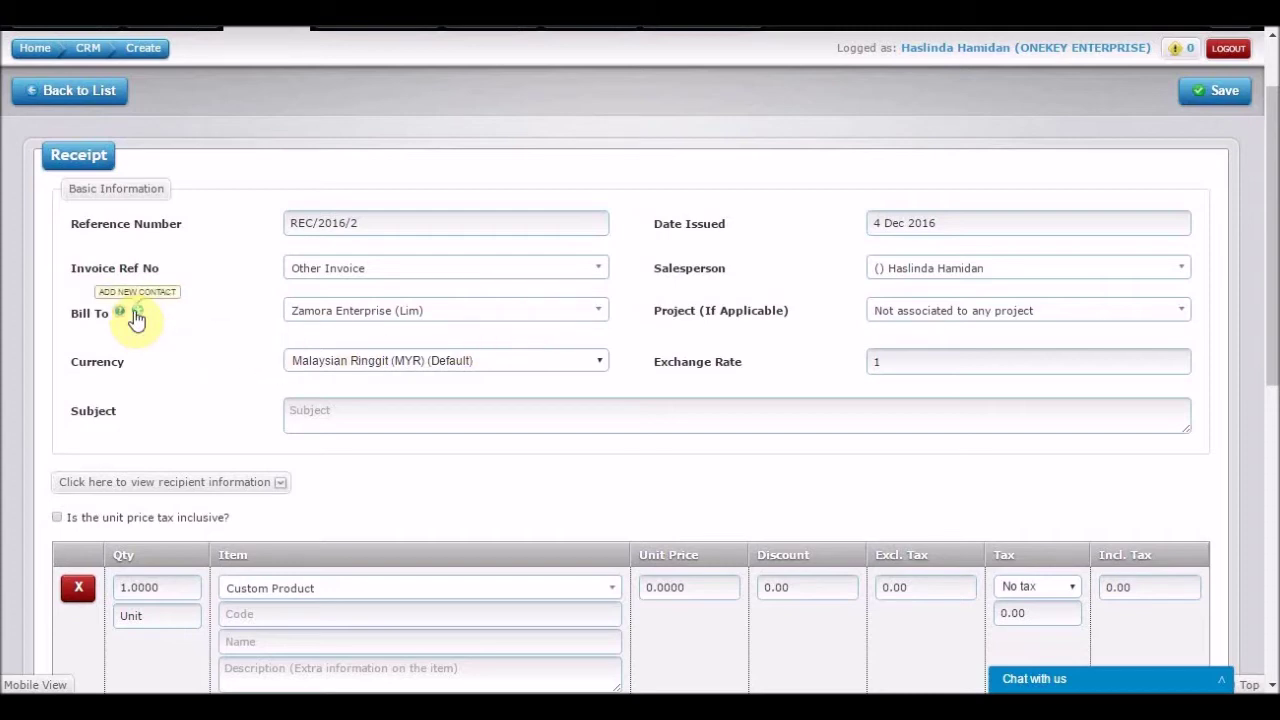
# Expand the recipient information, check the address and contact fields, and collapse the section again.
pyautogui.scroll(-1, 420, 478)
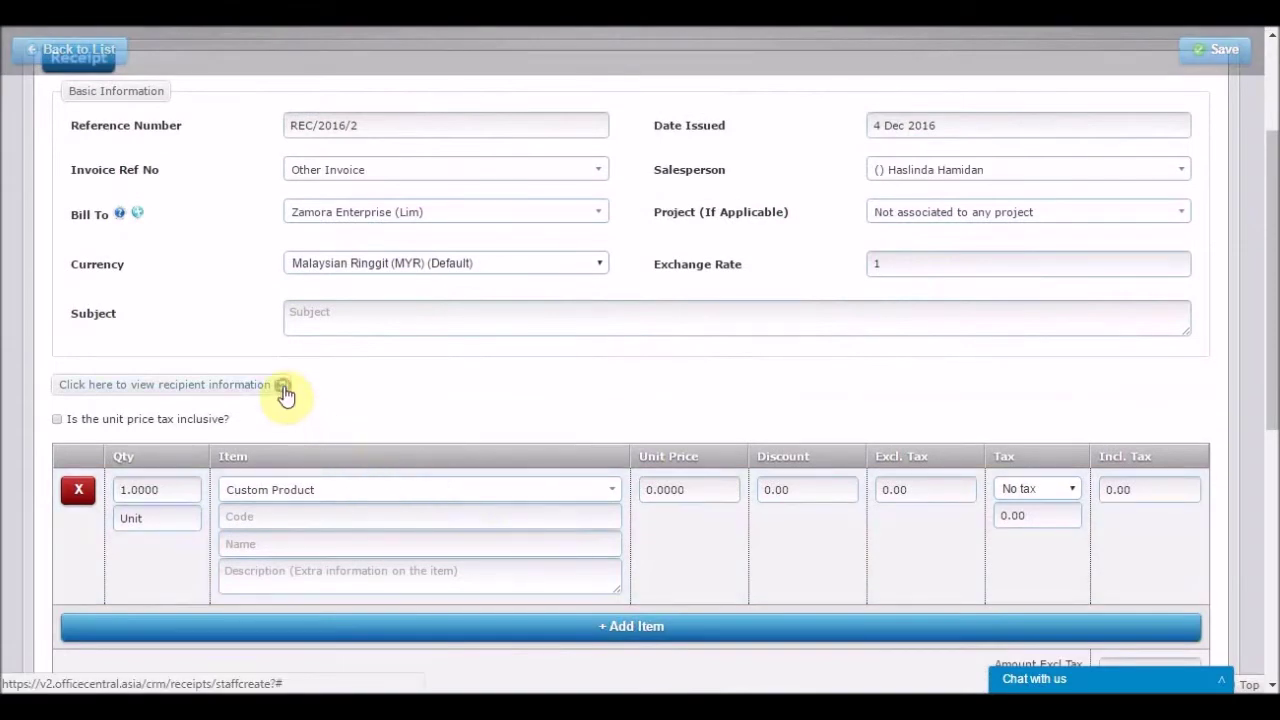
pyautogui.click(283, 389)
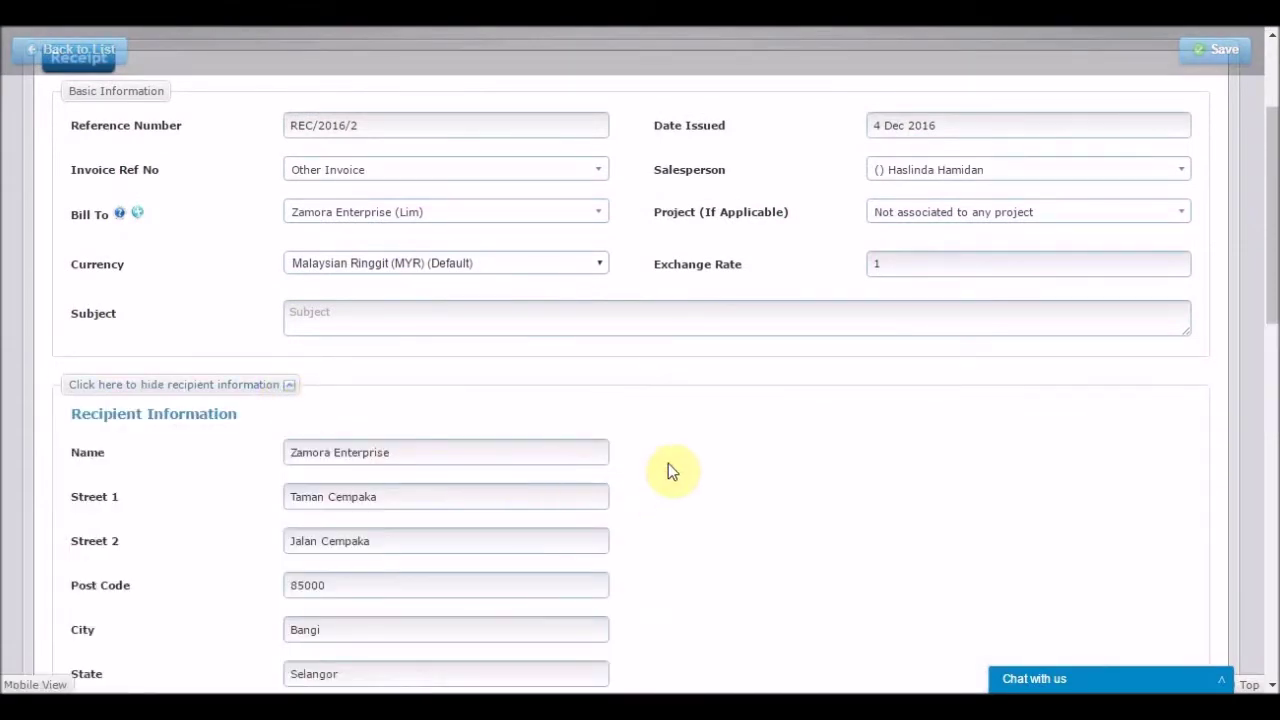
pyautogui.scroll(-4, 670, 470)
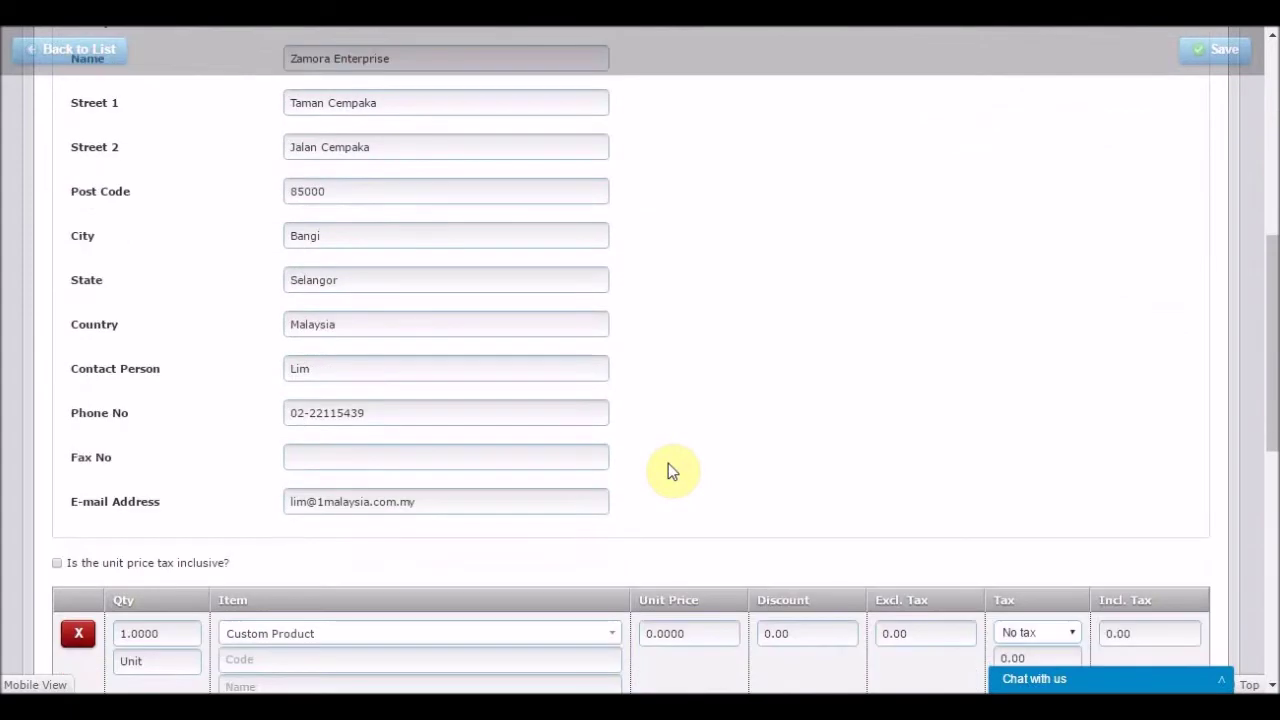
pyautogui.scroll(3, 668, 470)
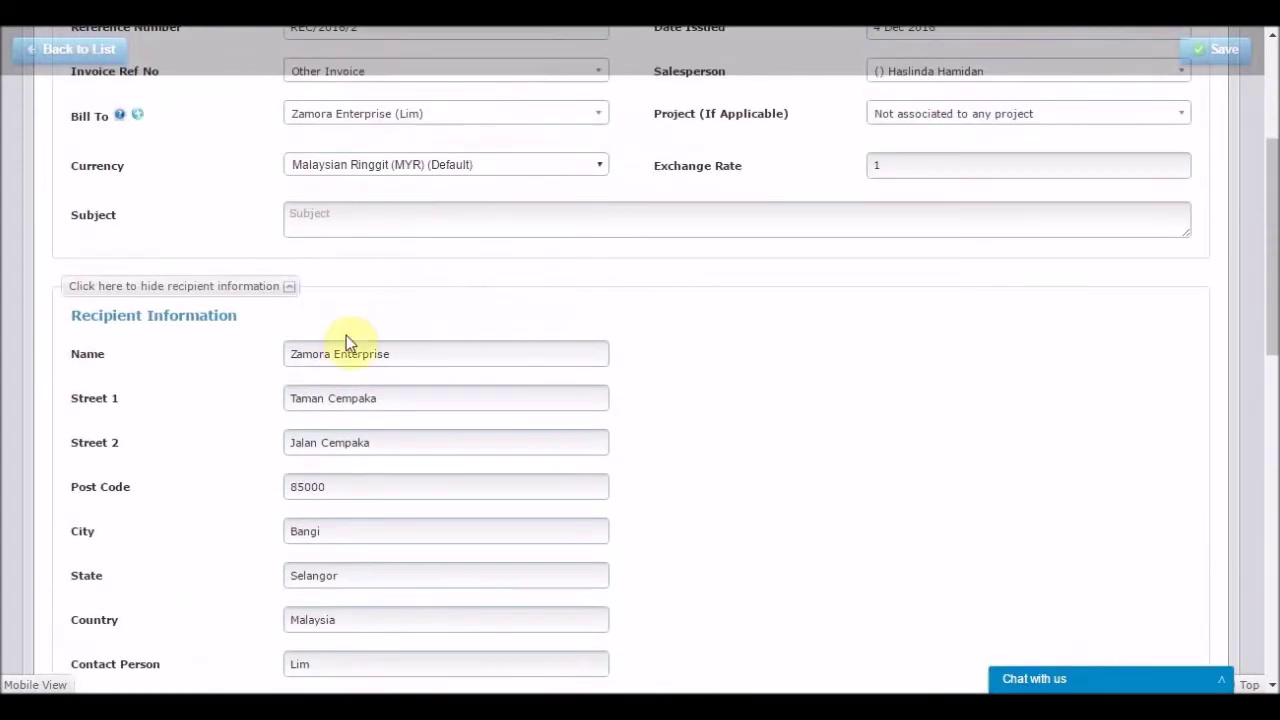
pyautogui.click(286, 287)
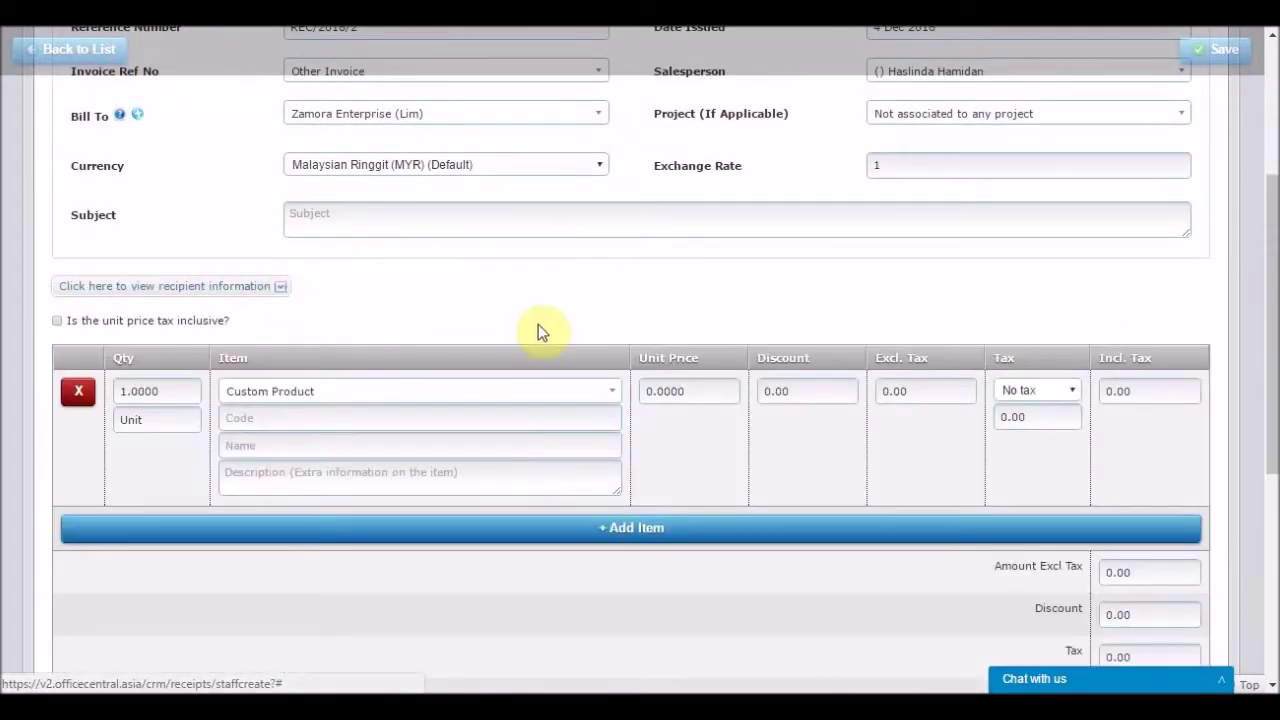
# Enter "Invoice for Zamora Enterprise" as the receipt's subject.
pyautogui.scroll(1, 539, 319)
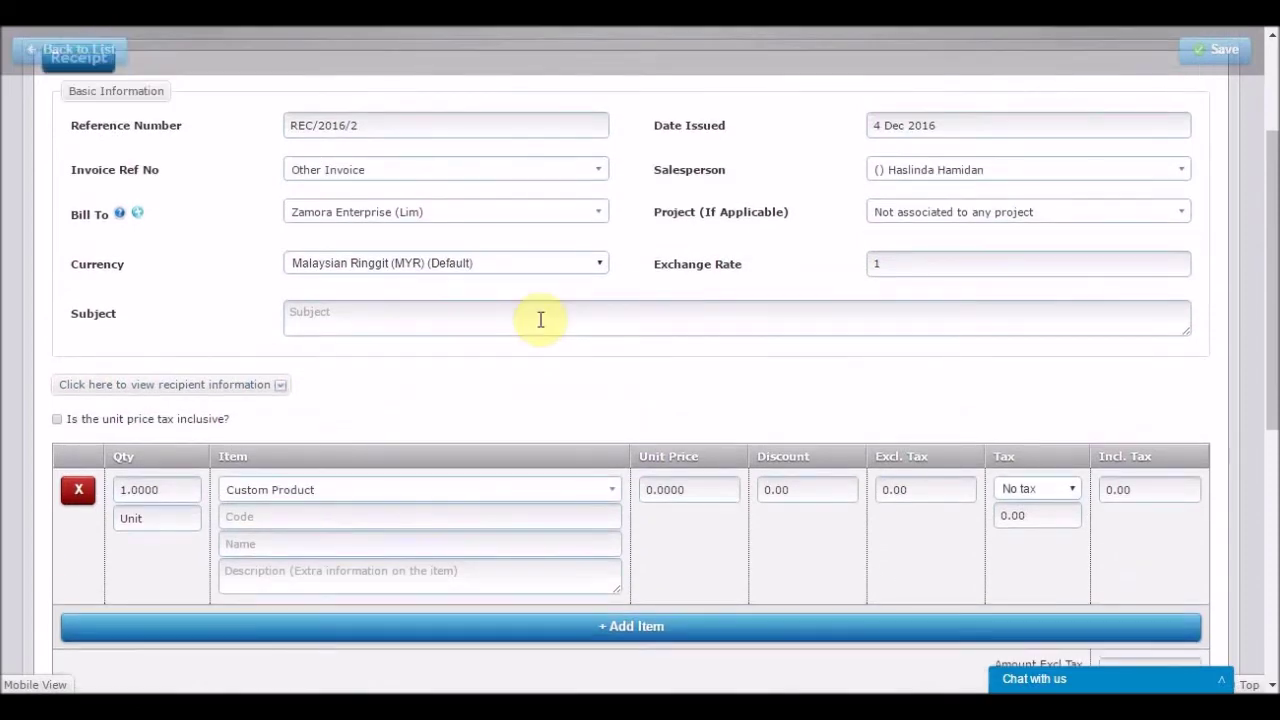
pyautogui.scroll(1, 543, 318)
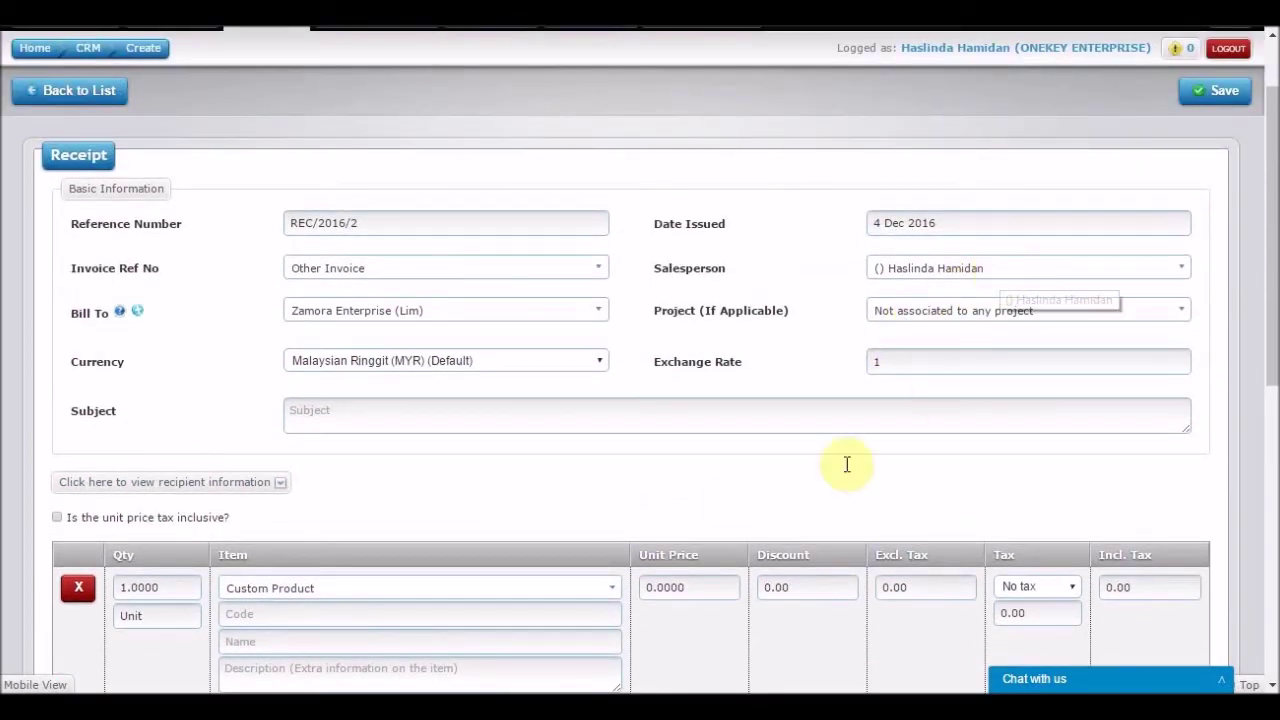
pyautogui.click(501, 422)
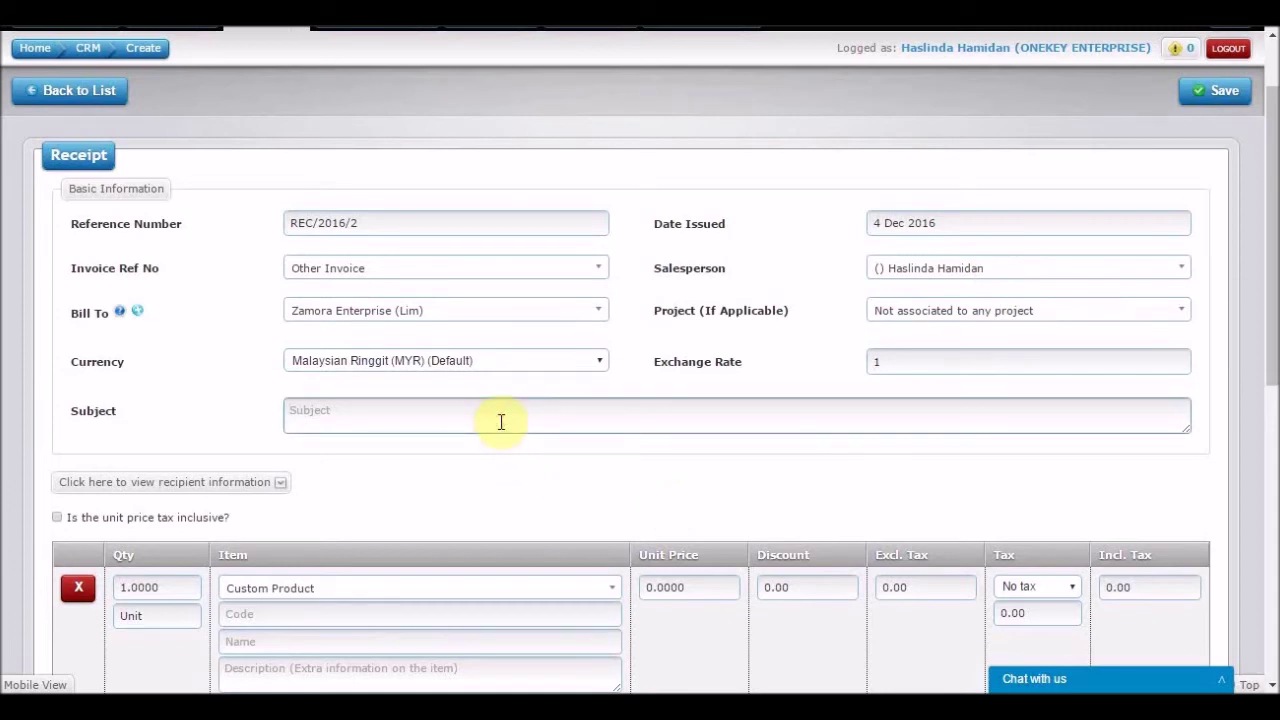
pyautogui.write('Invoice for Zamora Enterprise')
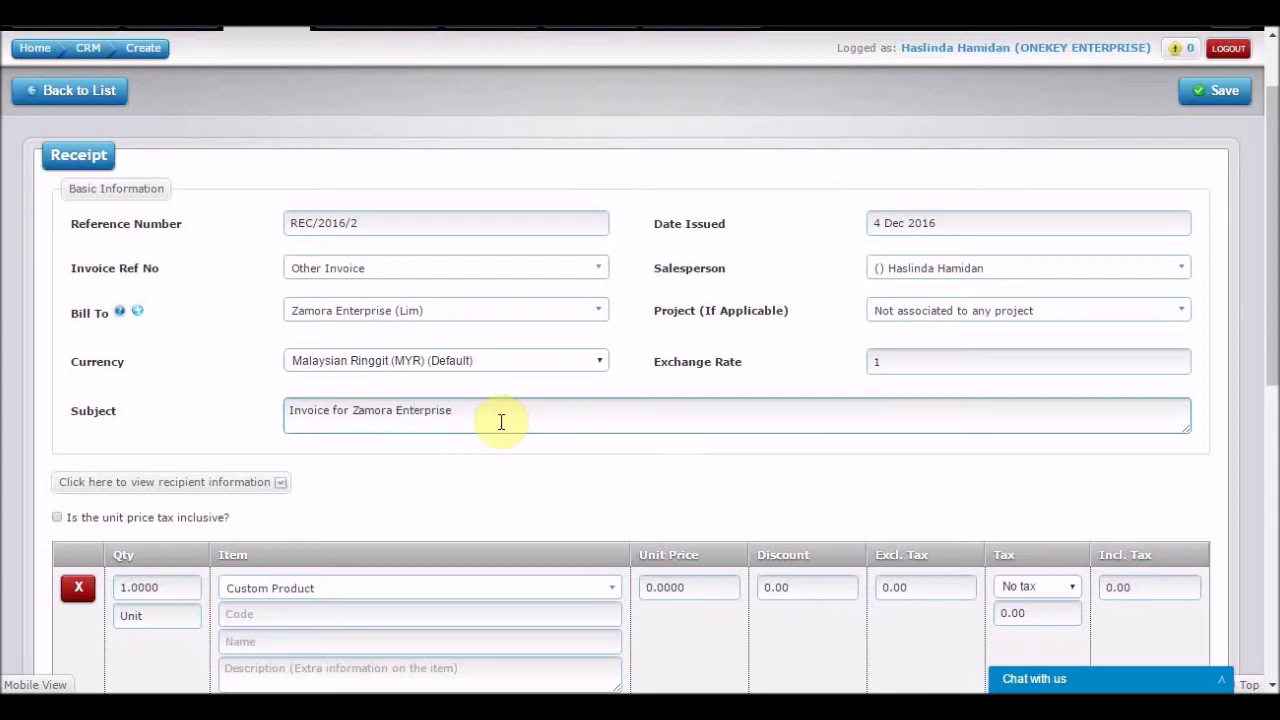
pyautogui.click(483, 474)
# Select (P01) Palazo as the receipt's line item and review the totals and payment details.
pyautogui.scroll(-1, 485, 480)
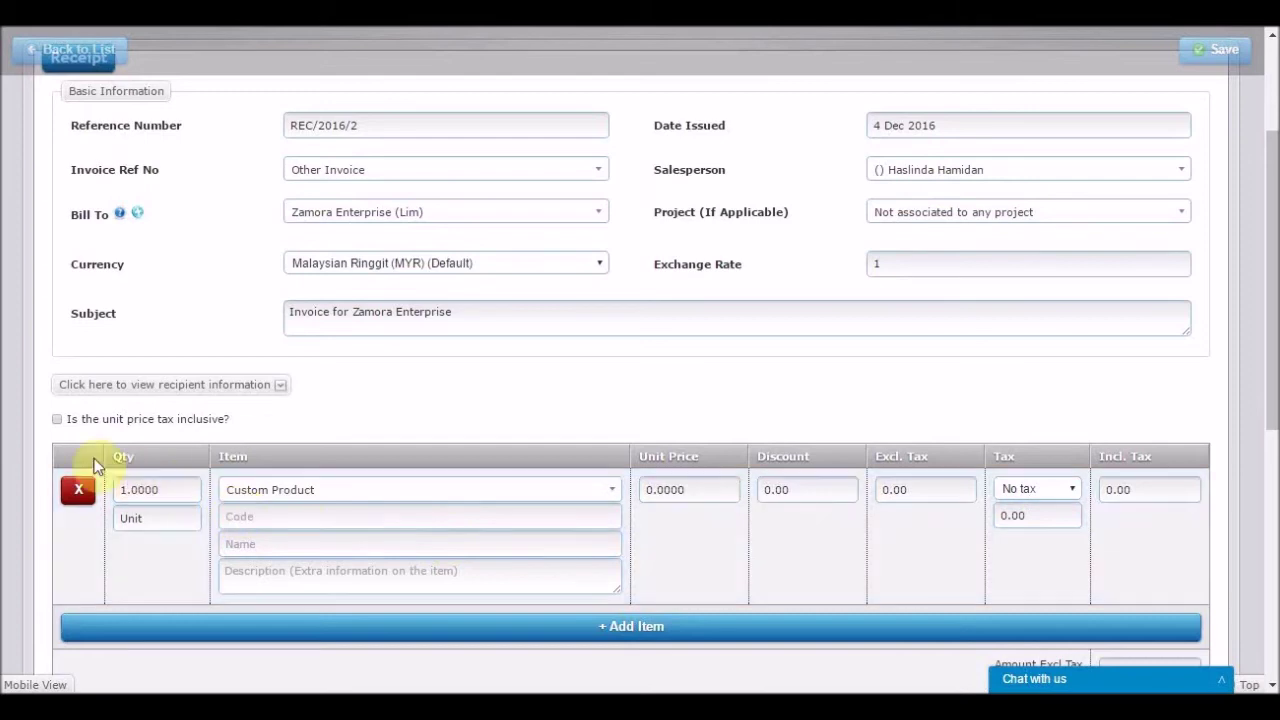
pyautogui.click(57, 419)
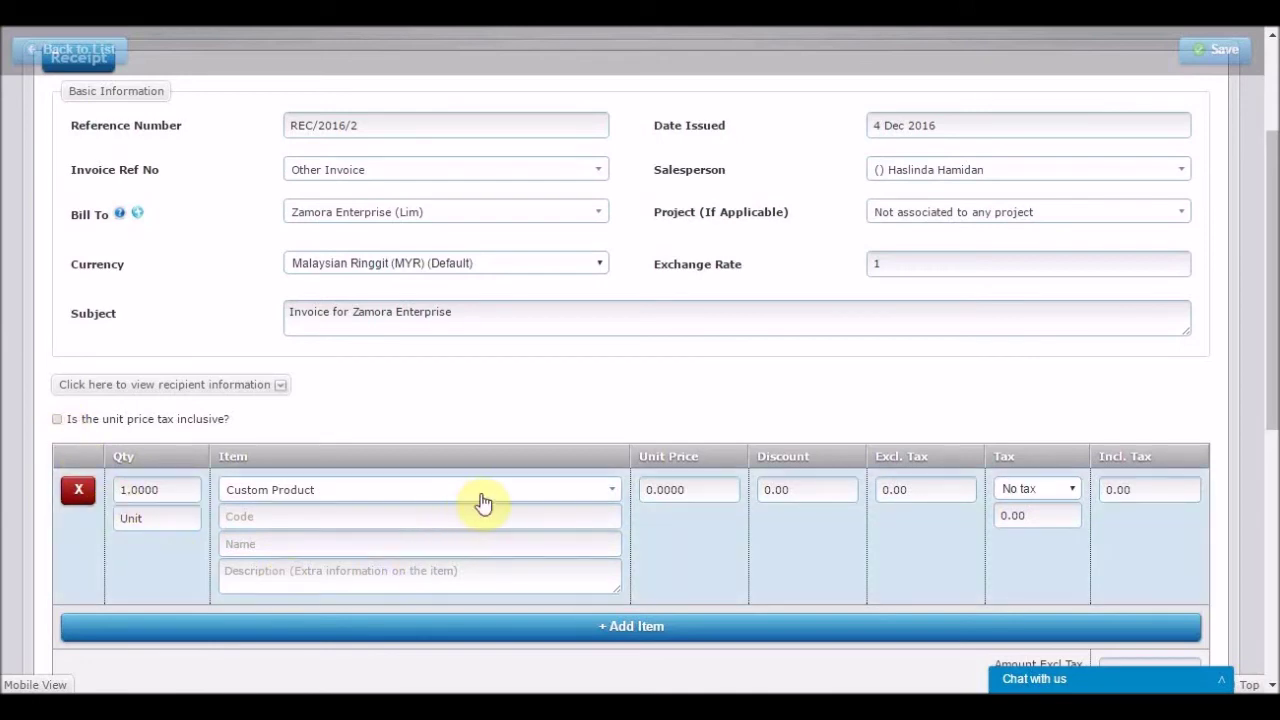
pyautogui.click(481, 494)
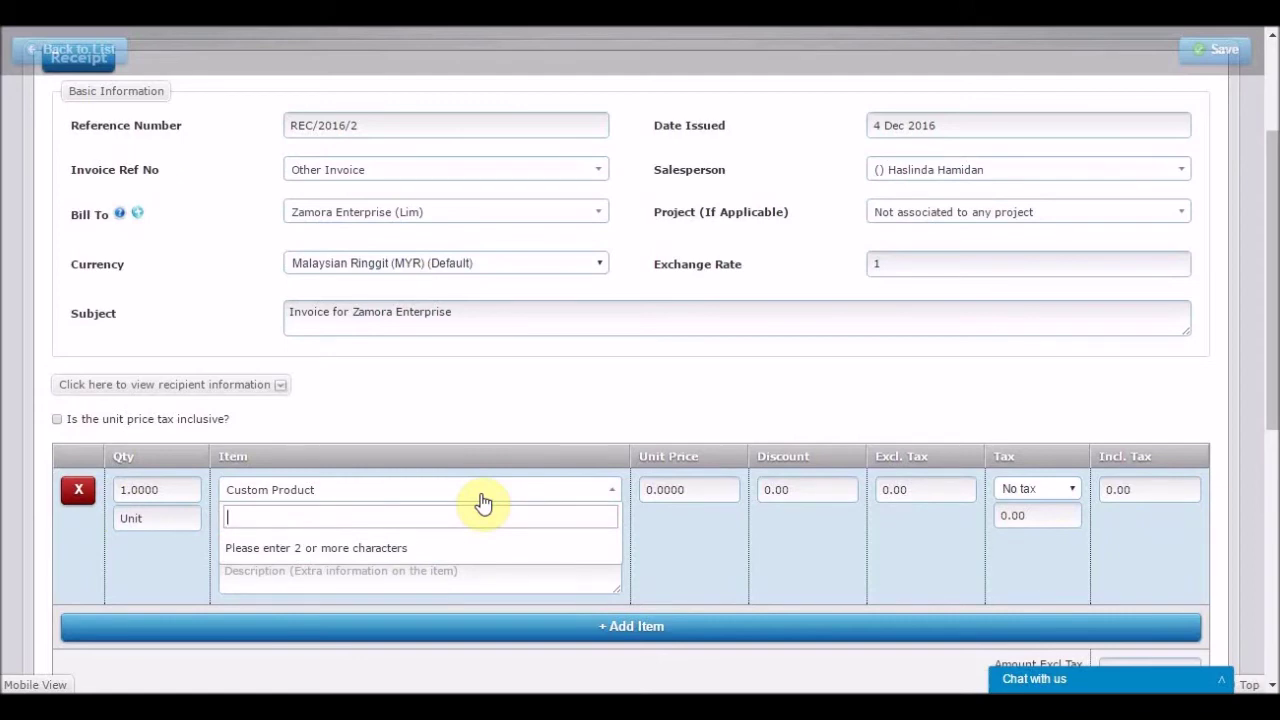
pyautogui.write('p0')
pyautogui.press('Return')
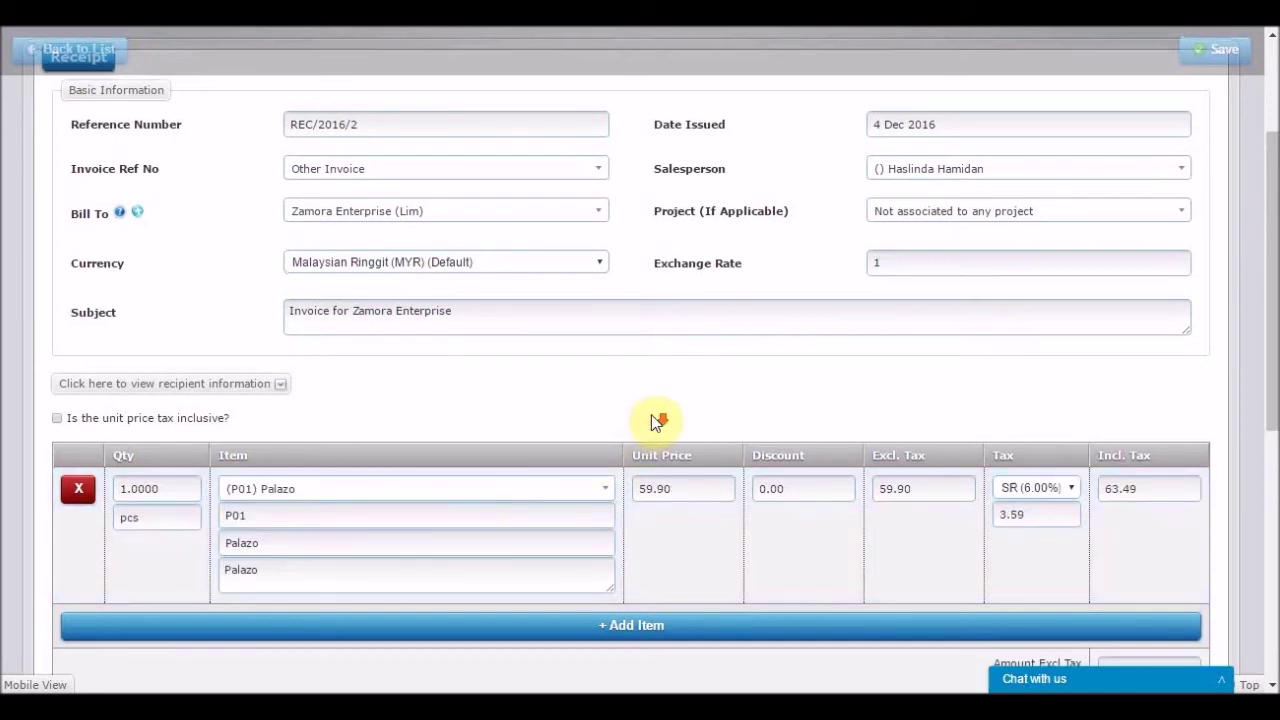
pyautogui.scroll(-3, 651, 414)
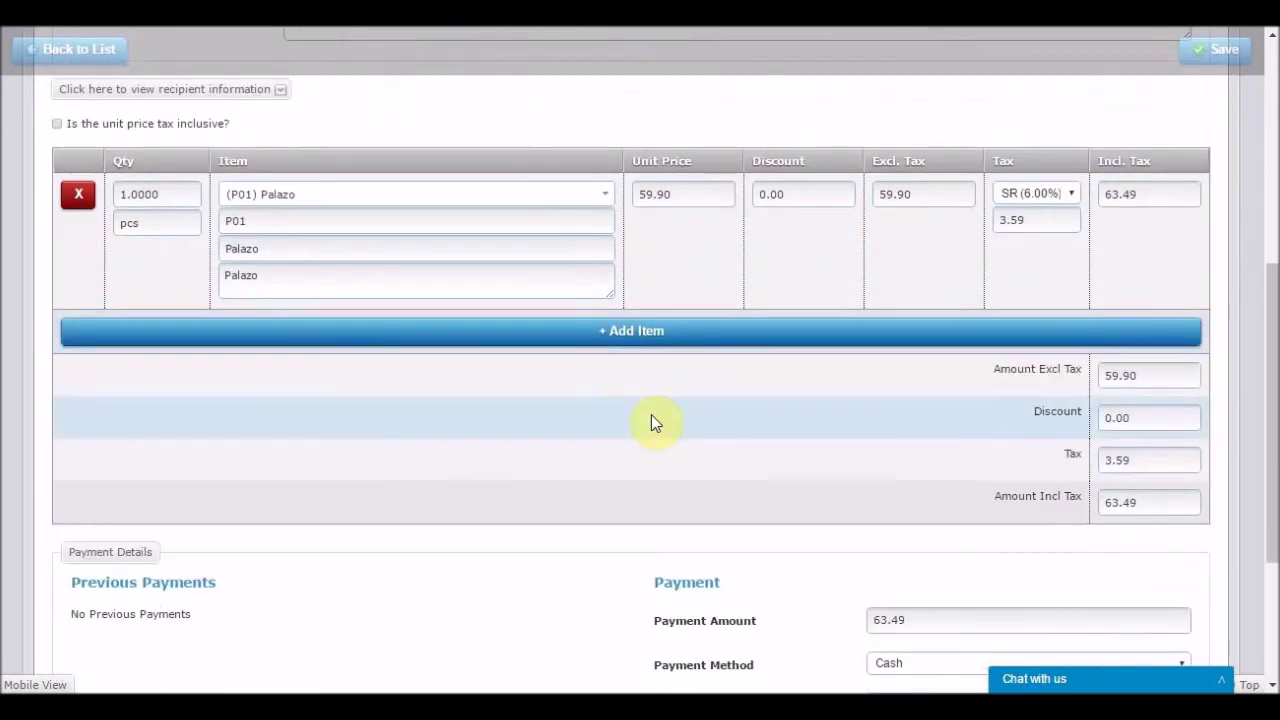
pyautogui.scroll(-1, 651, 416)
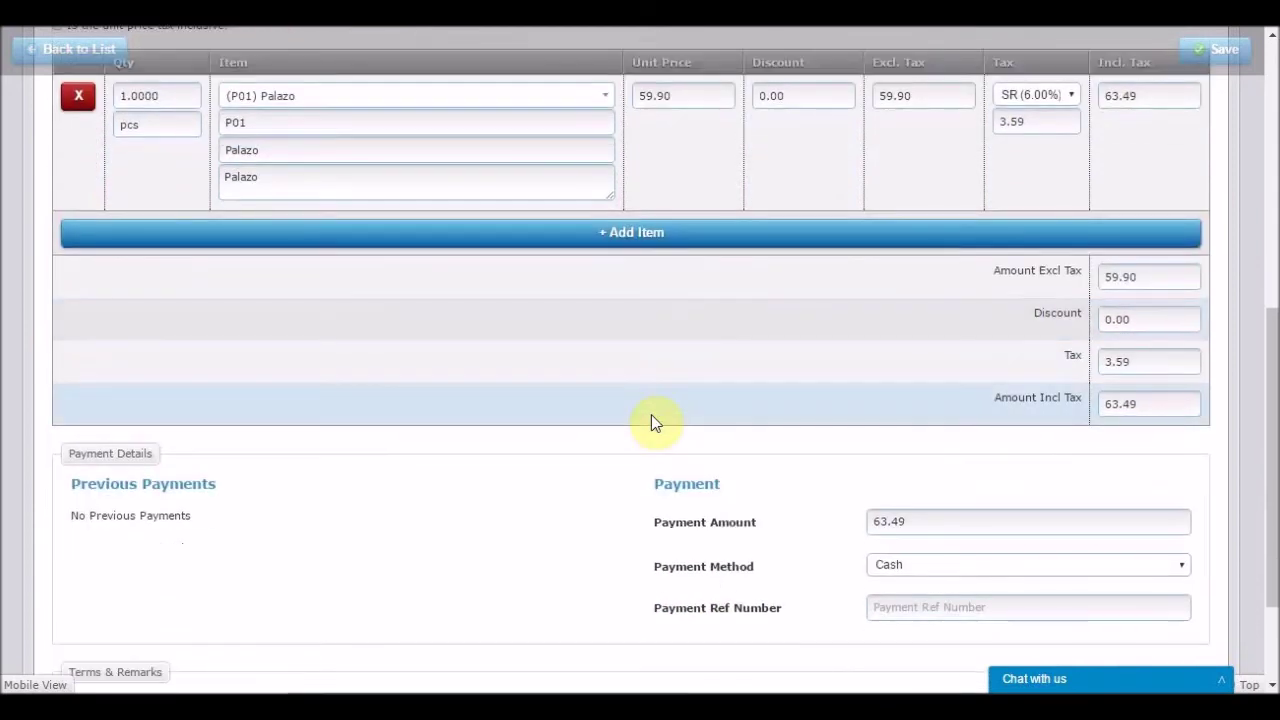
pyautogui.scroll(-1, 651, 416)
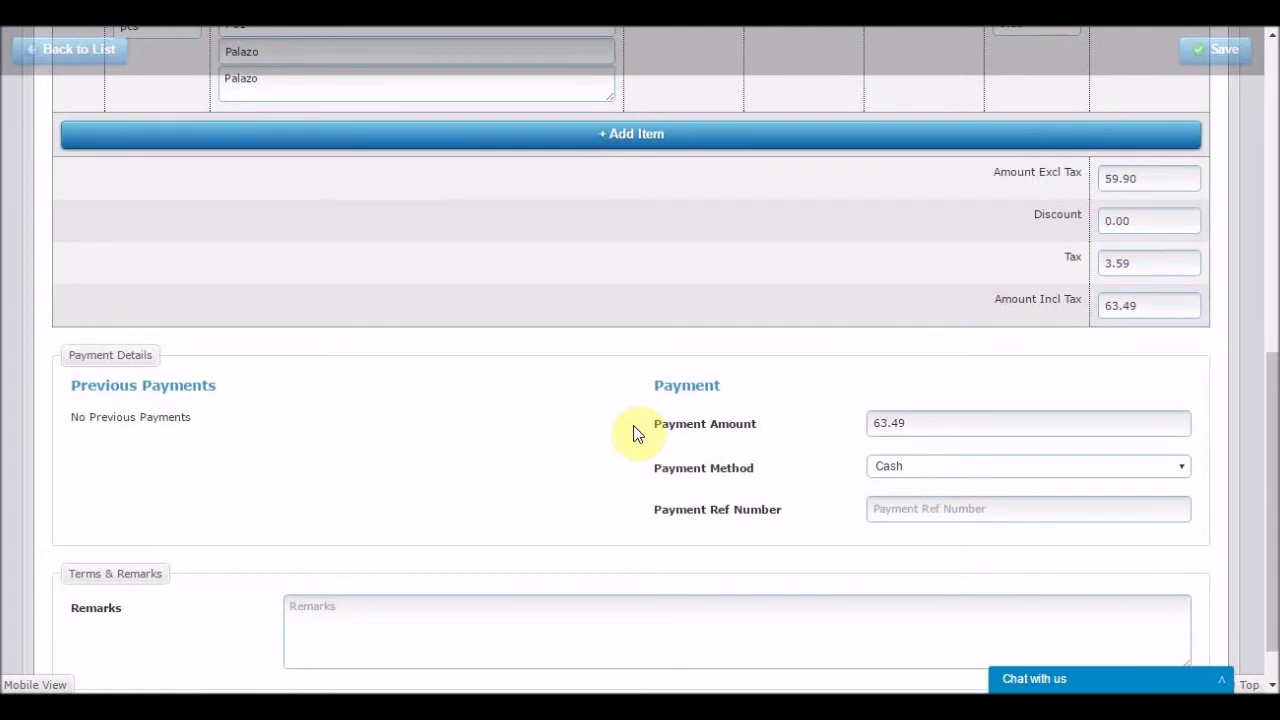
# Check the available payment methods while keeping Cash as the choice, and look over the receipt's remarks section.
pyautogui.click(920, 468)
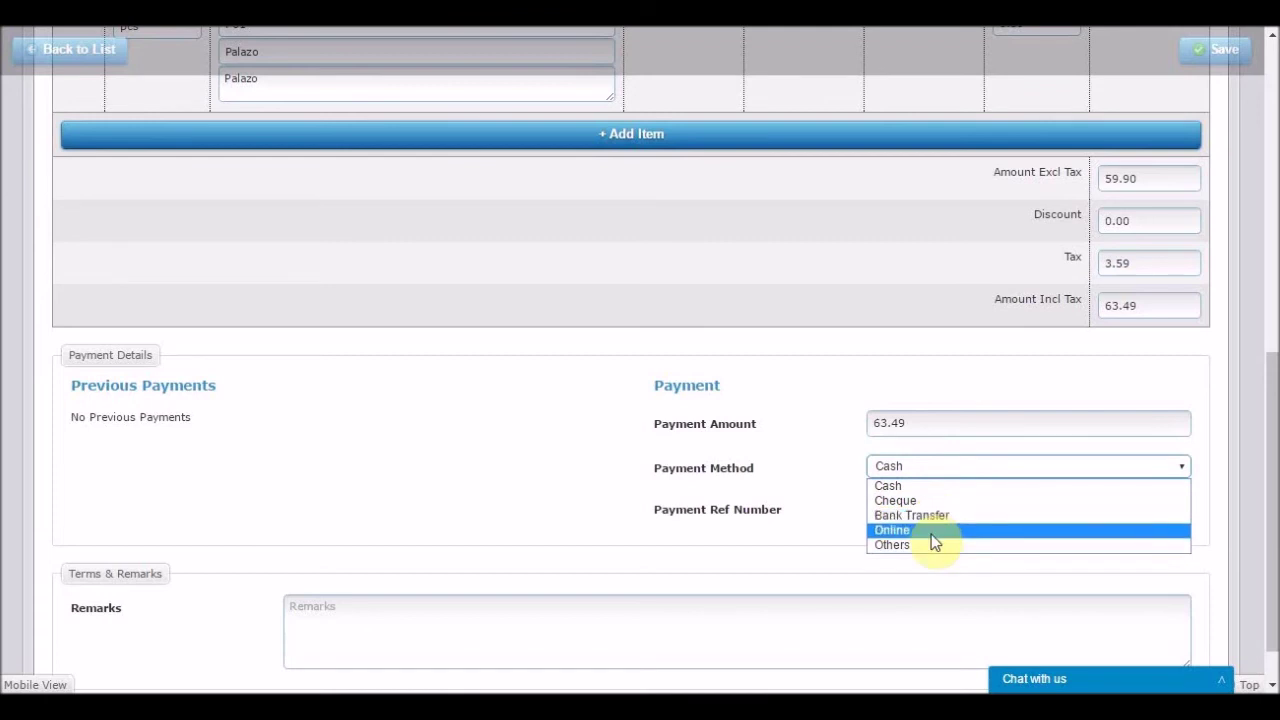
pyautogui.click(503, 518)
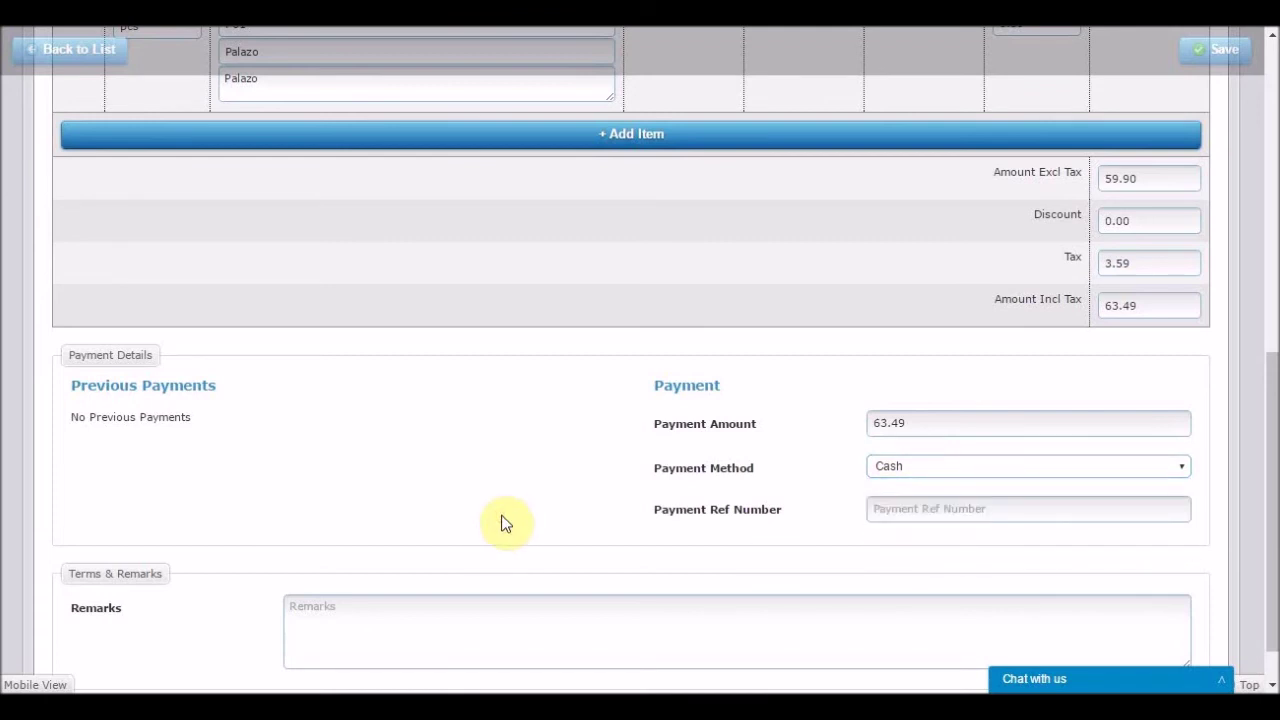
pyautogui.scroll(-1, 507, 522)
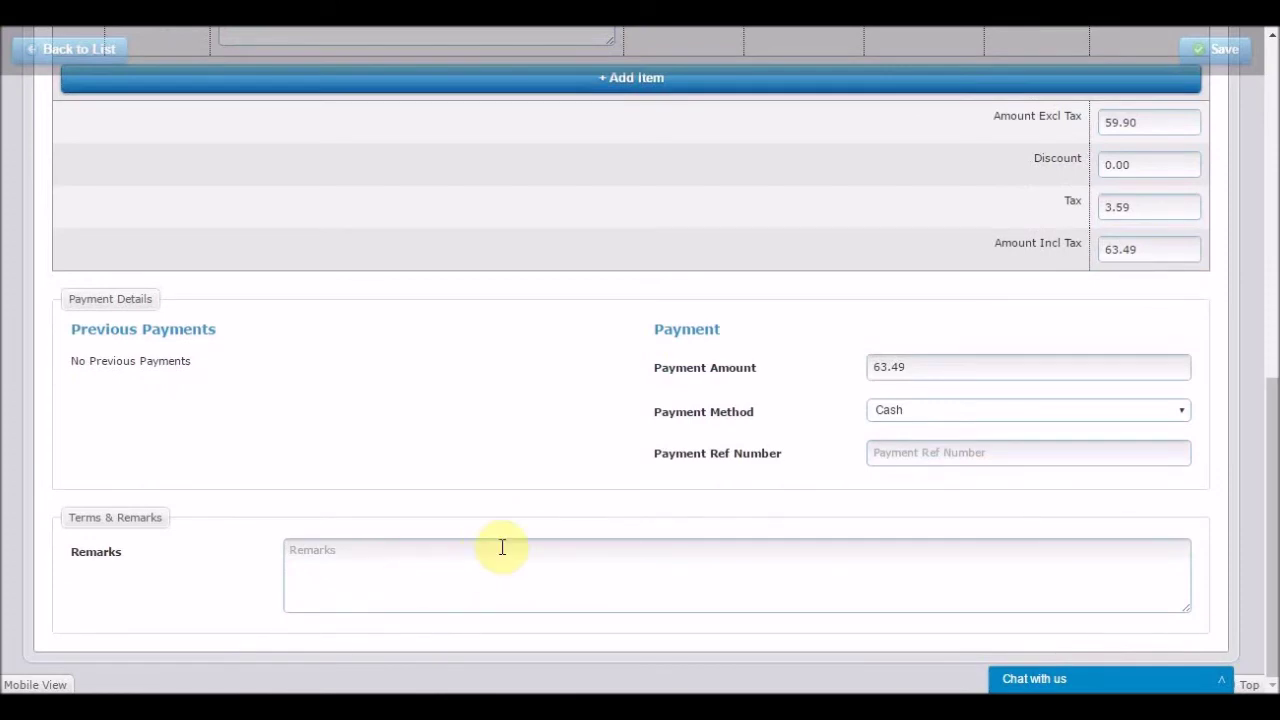
# Save the new Zamora Enterprise receipt and return to the receipts list.
pyautogui.scroll(3, 521, 530)
pyautogui.scroll(10, 521, 526)
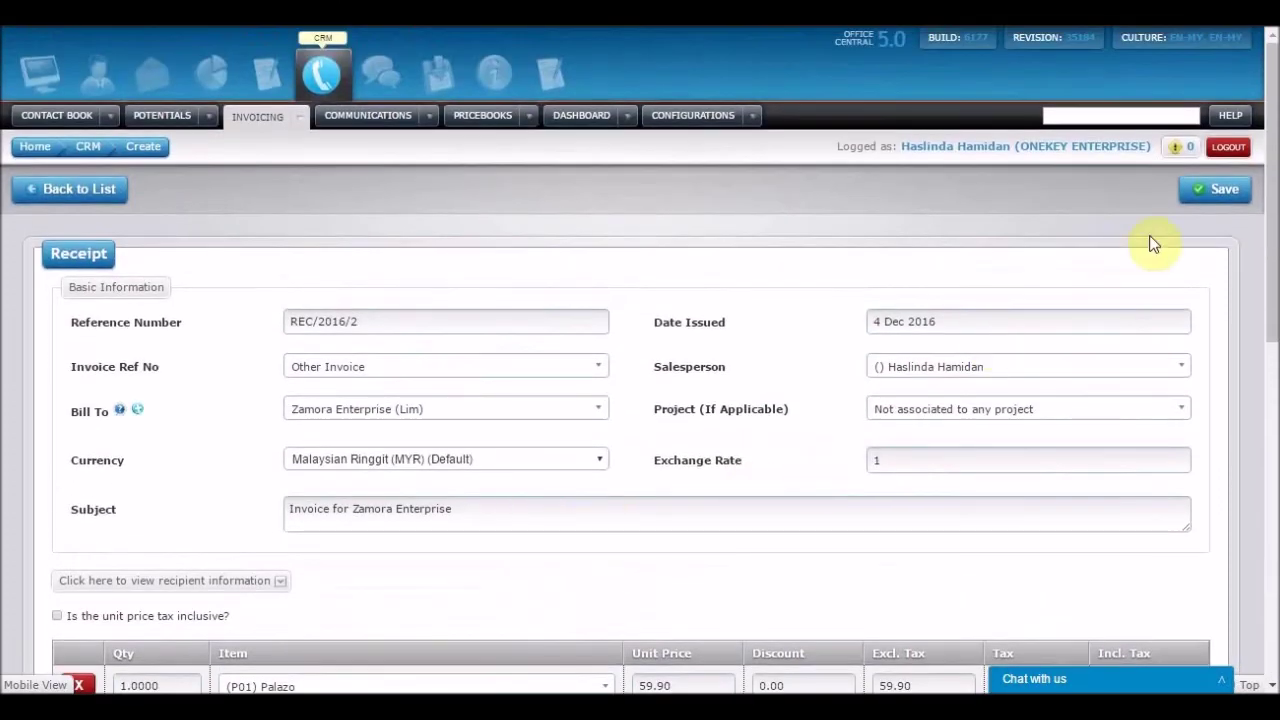
pyautogui.click(1216, 191)
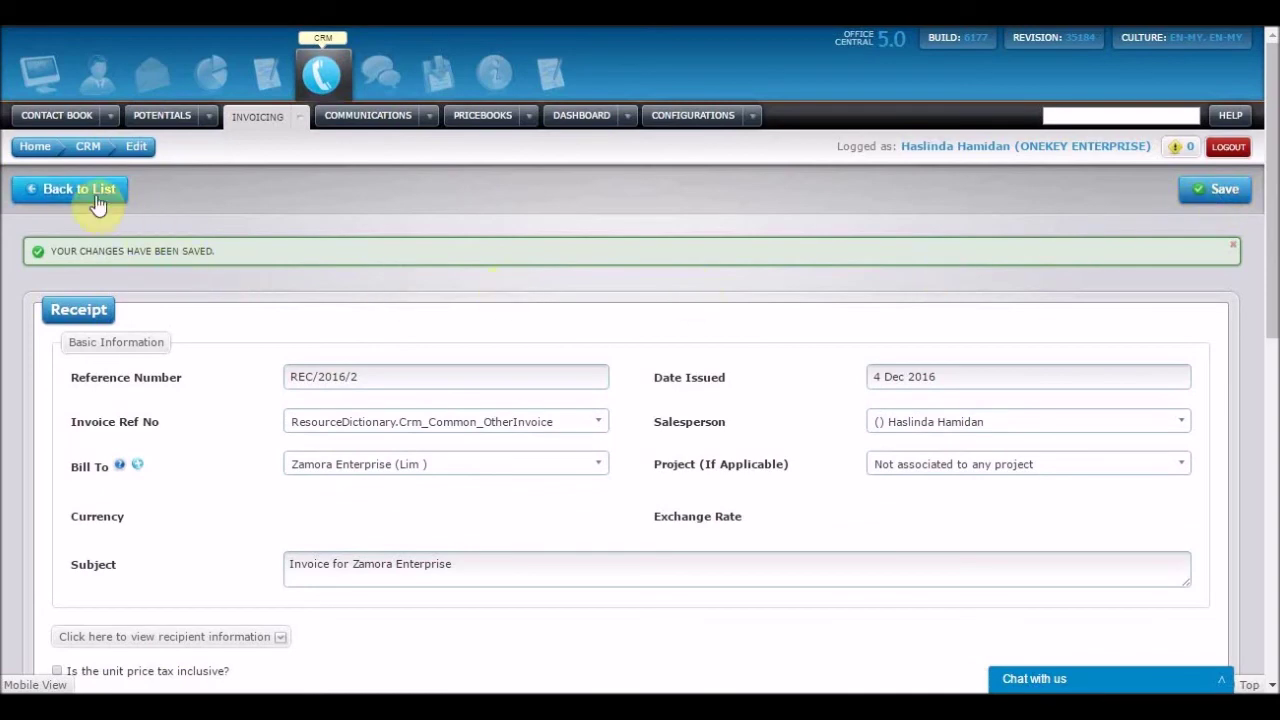
pyautogui.click(78, 193)
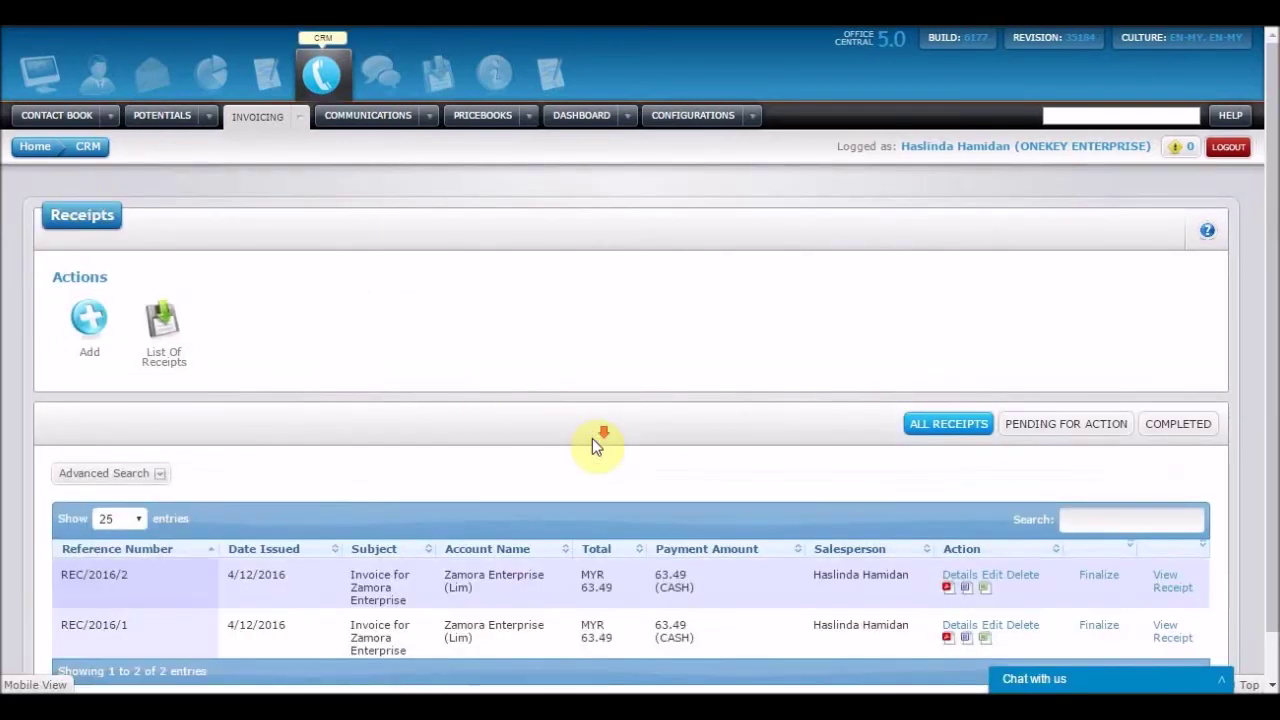
# Finalize the newly saved Zamora Enterprise receipt from its entry in the receipts list and confirm the action.
pyautogui.scroll(-1, 592, 440)
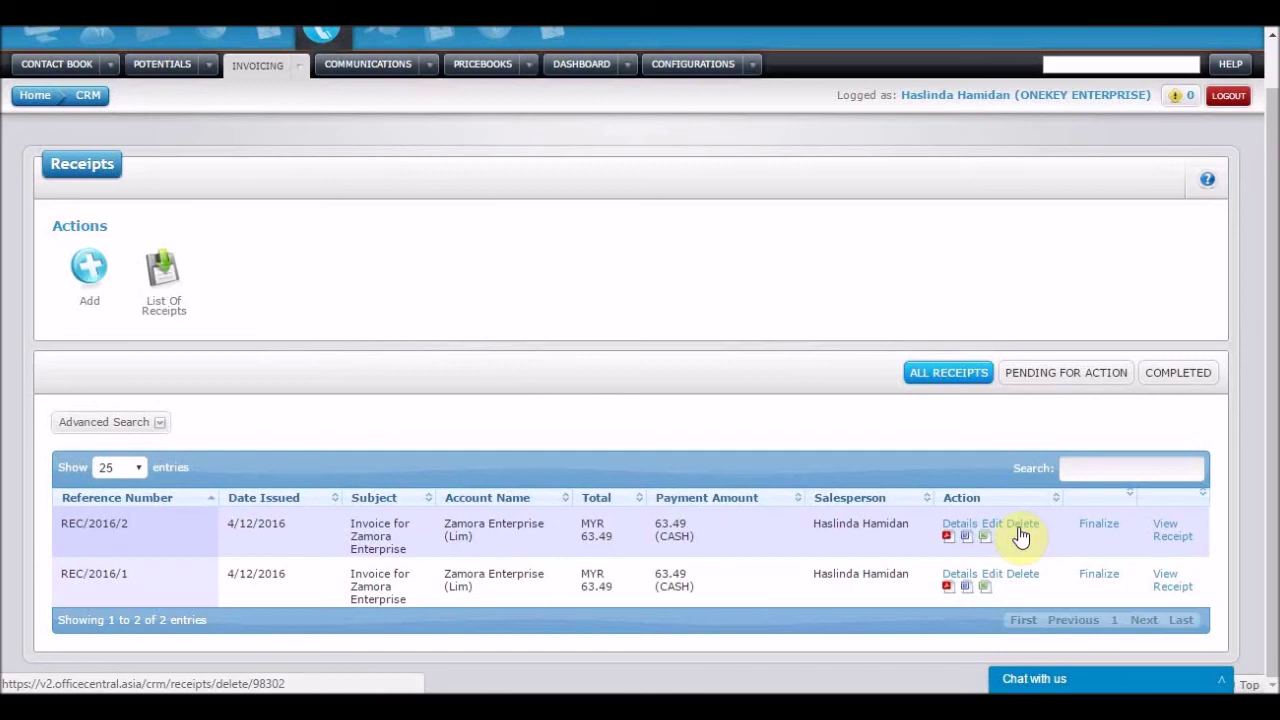
pyautogui.click(1096, 524)
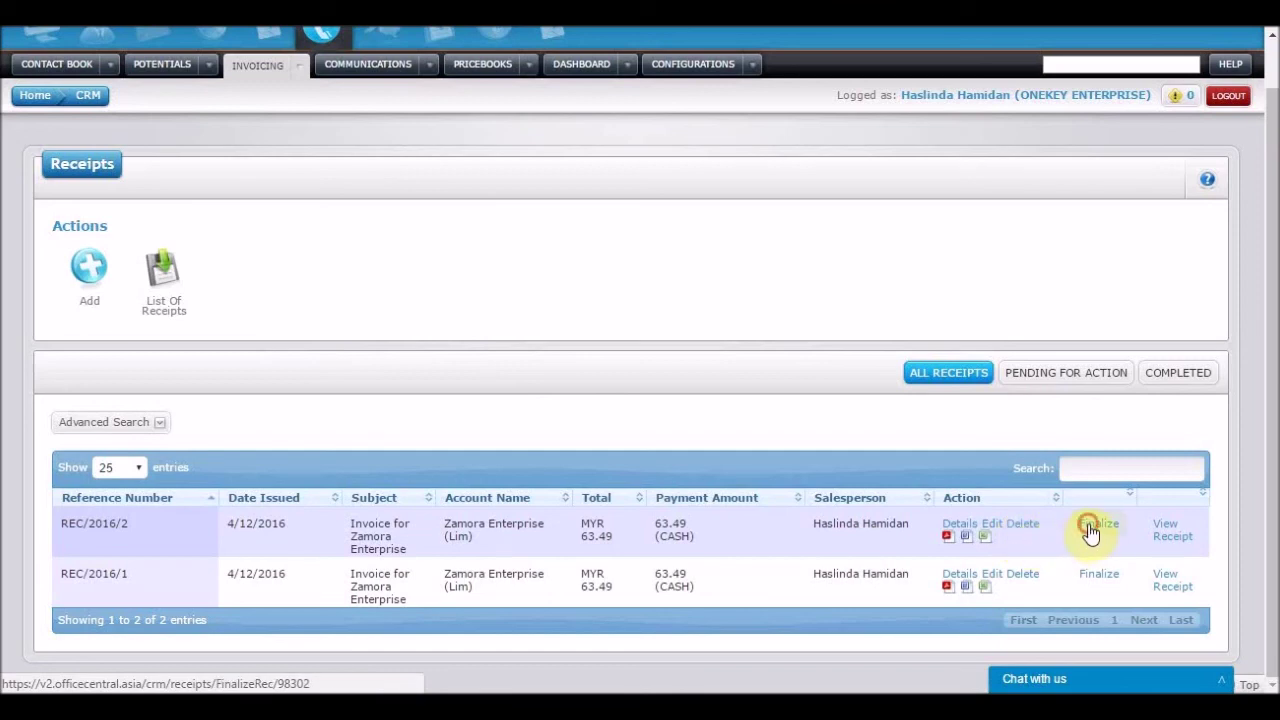
pyautogui.click(719, 96)
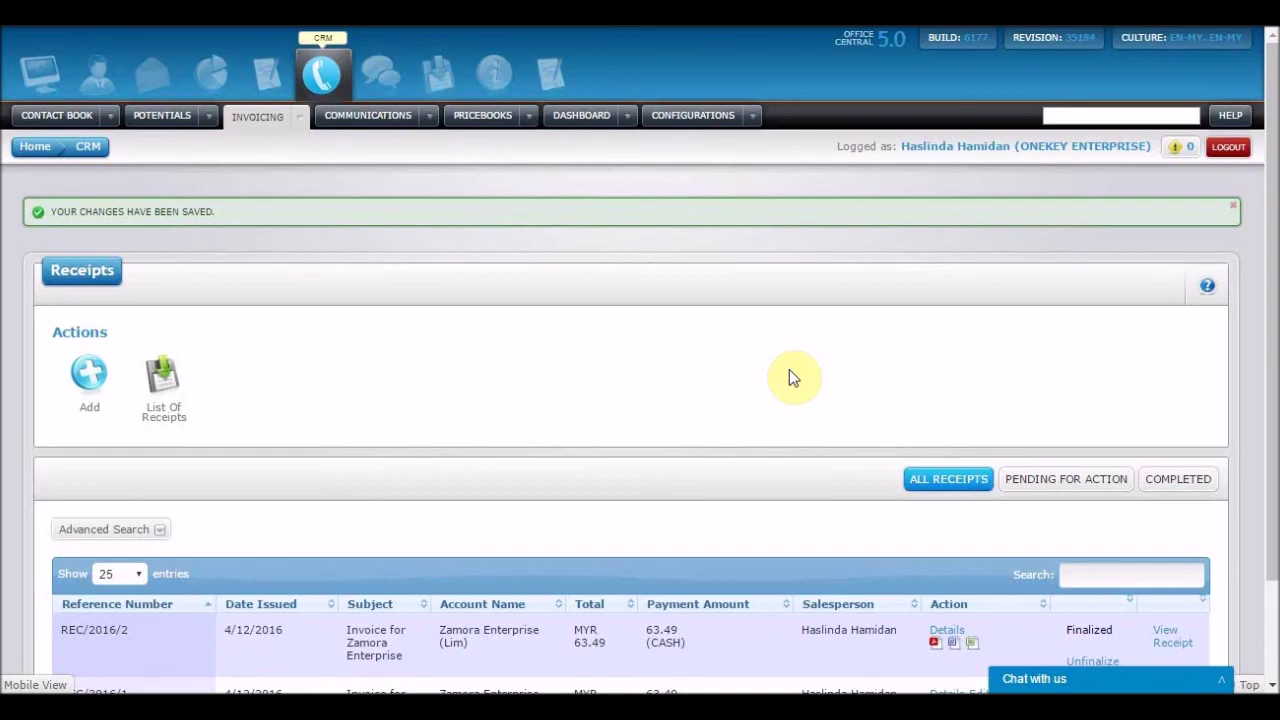
# Open the Receipts List Report and review its date, salesperson, department, location and format options.
pyautogui.scroll(-2, 789, 370)
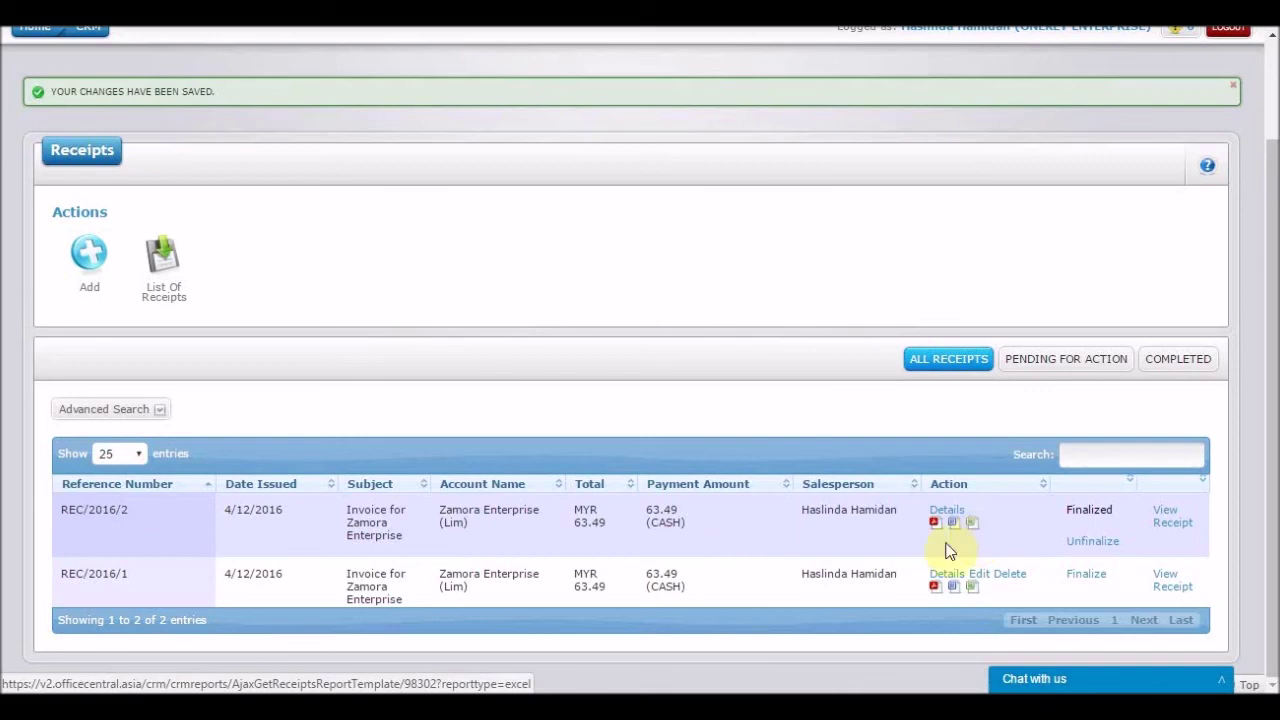
pyautogui.click(173, 290)
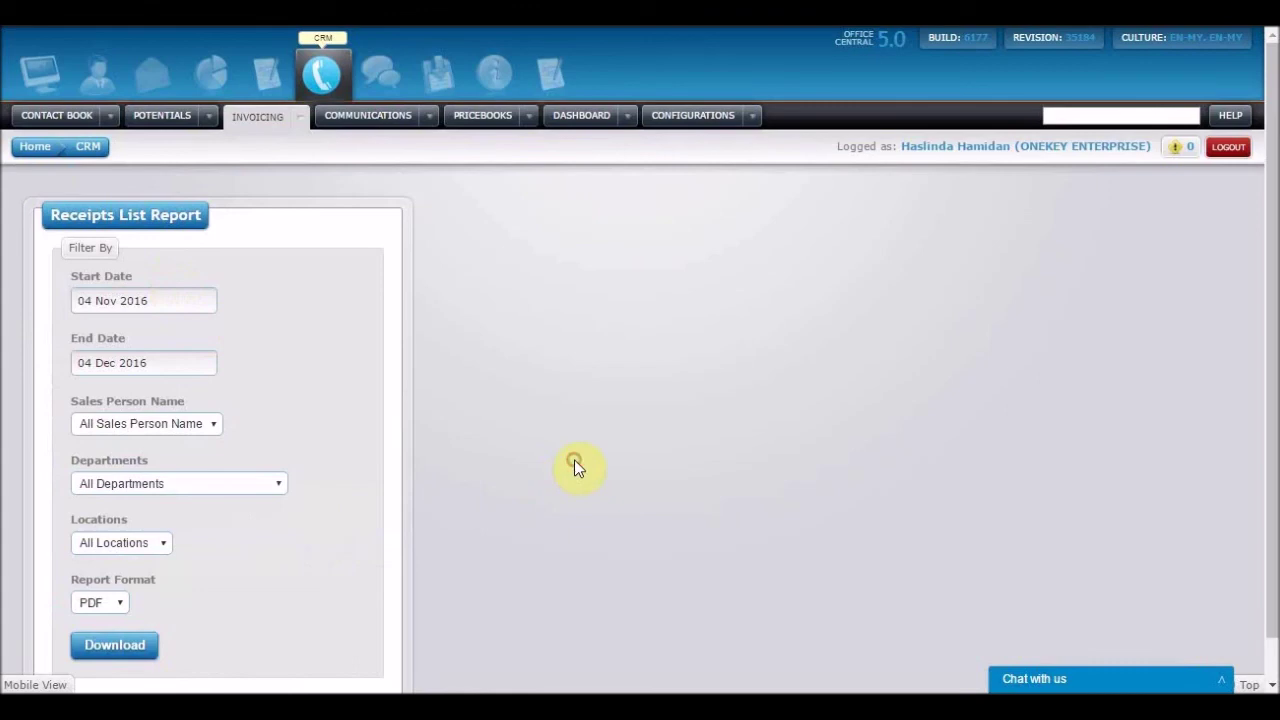
pyautogui.scroll(-1, 575, 462)
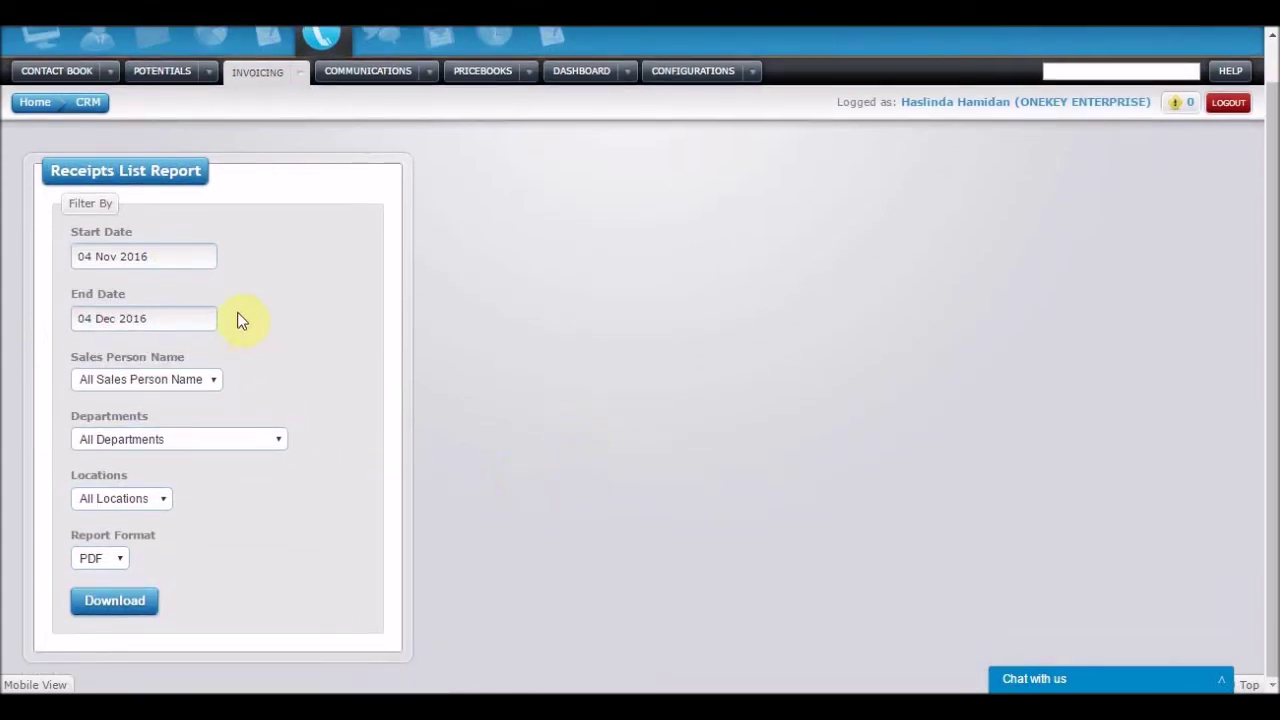